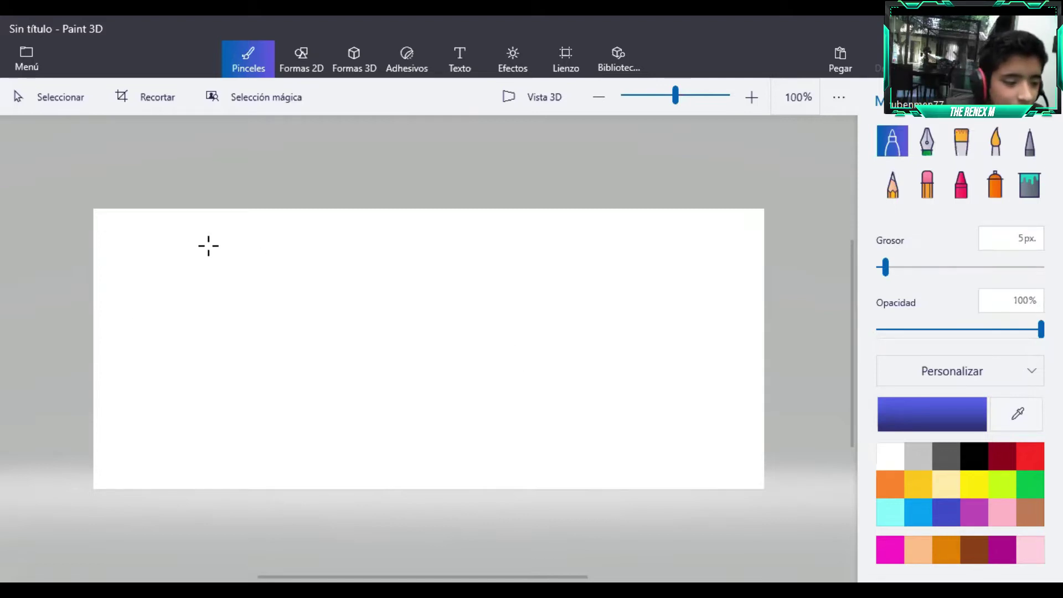
# Draw two diagonal blue marker strokes on the canvas and cover the left one with the pasted adidas logo.
pyautogui.moveTo(165, 269); pyautogui.dragTo(220, 360)
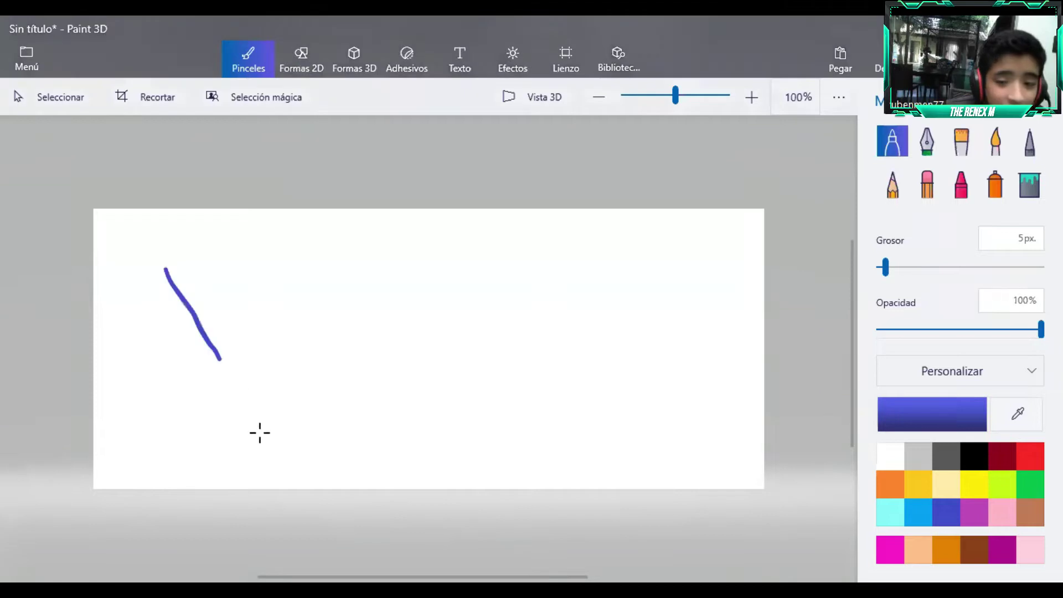
pyautogui.moveTo(441, 266); pyautogui.dragTo(510, 372)
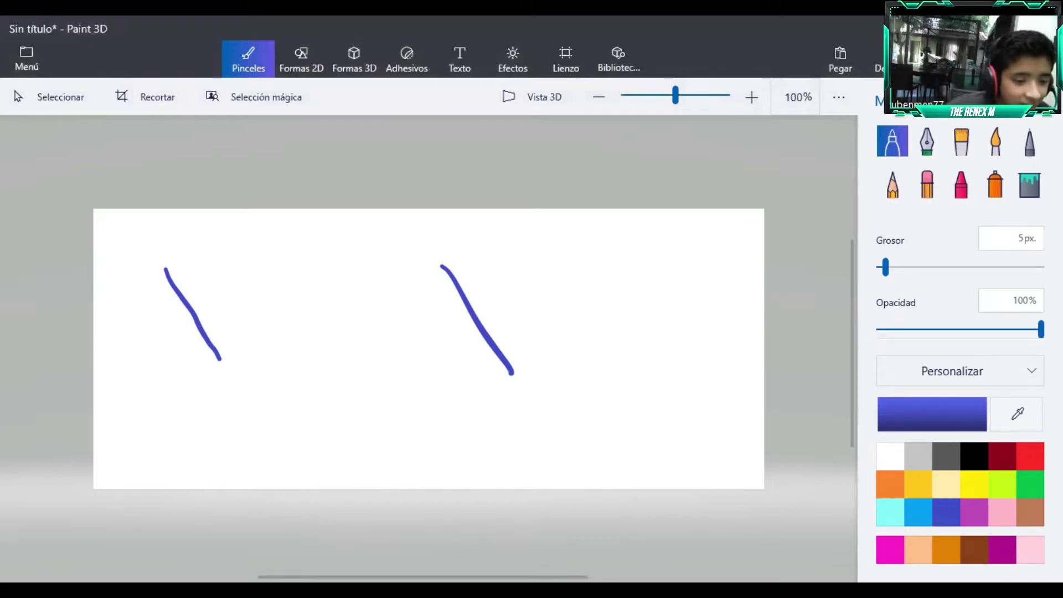
pyautogui.hotkey('ctrl', 'v')
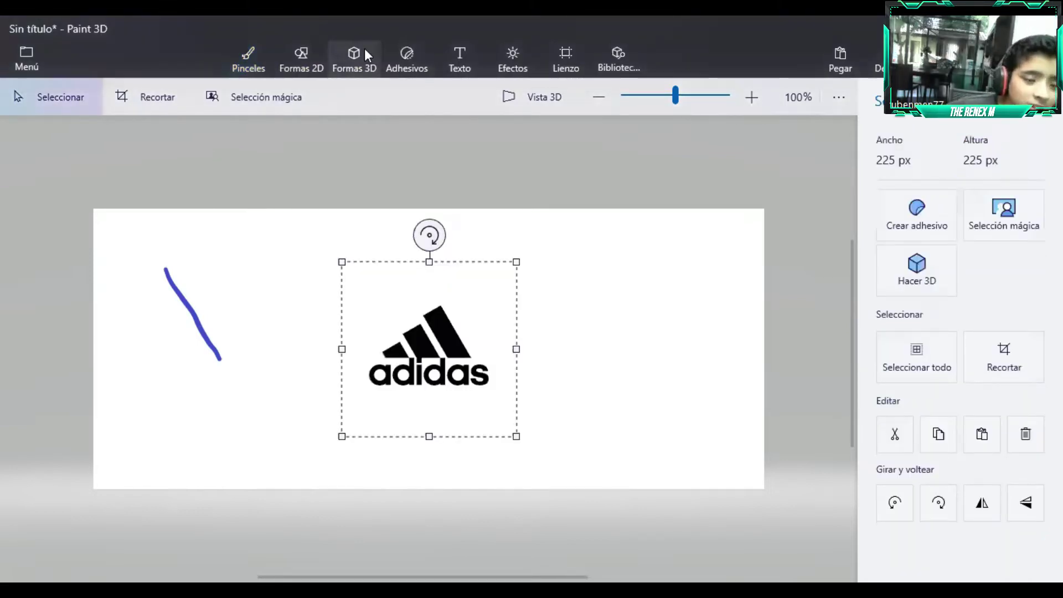
pyautogui.moveTo(472, 345); pyautogui.dragTo(249, 311)
pyautogui.click(634, 416)
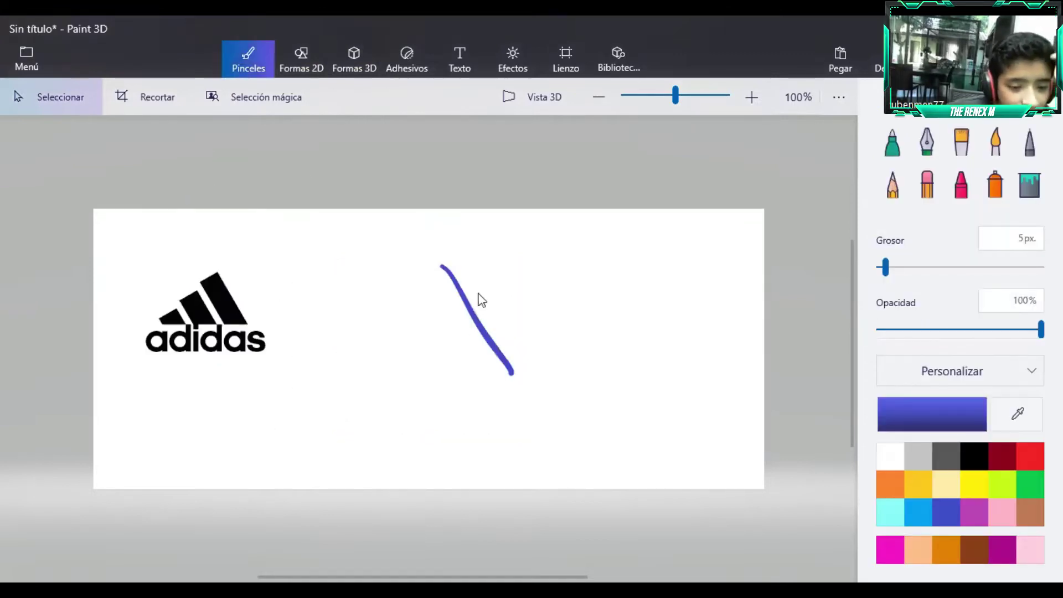
# Delete the remaining blue stroke and the small adidas logo to leave the canvas blank.
pyautogui.moveTo(494, 253); pyautogui.dragTo(586, 399)
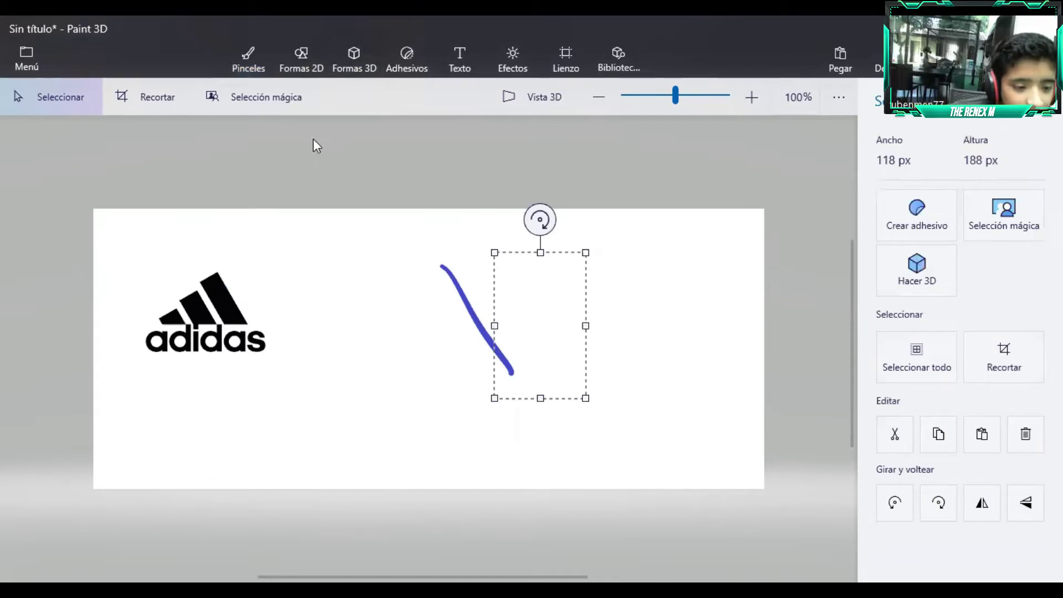
pyautogui.moveTo(314, 139); pyautogui.dragTo(310, 137)
pyautogui.press('Delete')
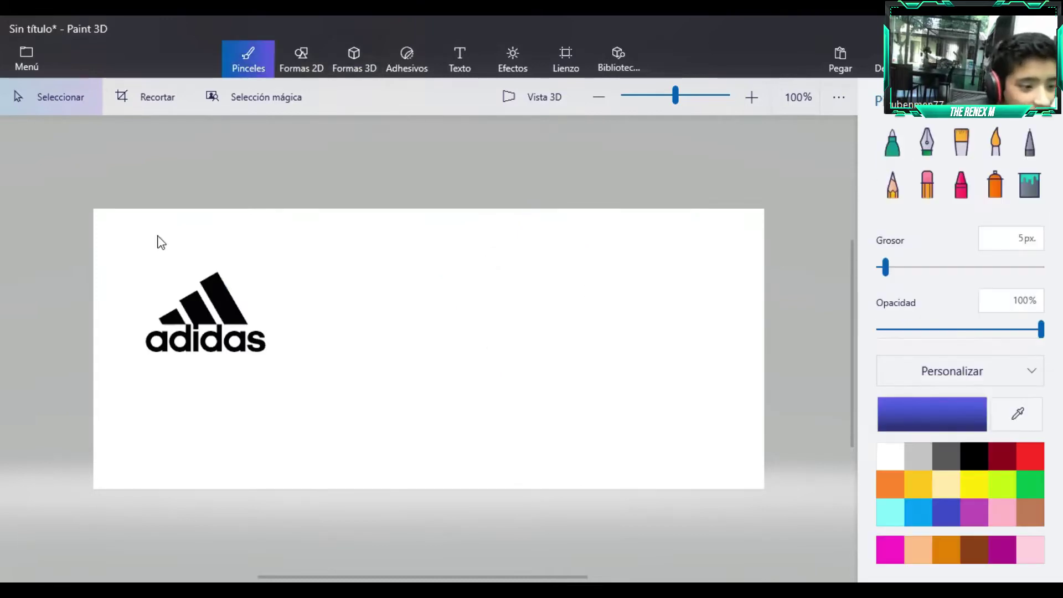
pyautogui.moveTo(122, 237); pyautogui.dragTo(281, 364)
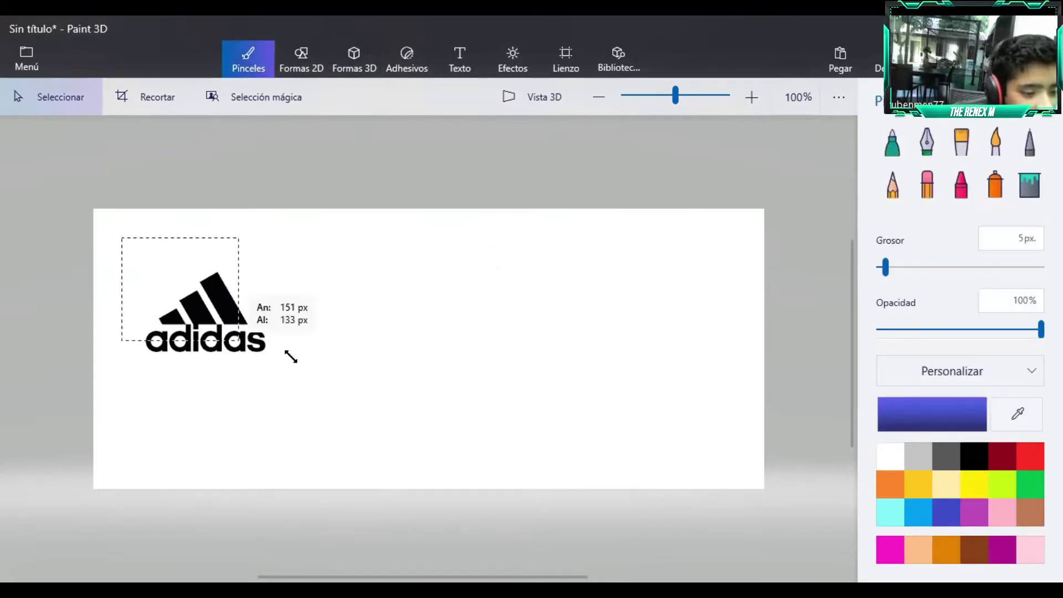
pyautogui.moveTo(349, 458); pyautogui.dragTo(378, 465)
pyautogui.press('Delete')
# Paste the cropped adidas logo, place it on the left half of the canvas and enlarge it to about 371 × 299 px.
pyautogui.click(460, 58)
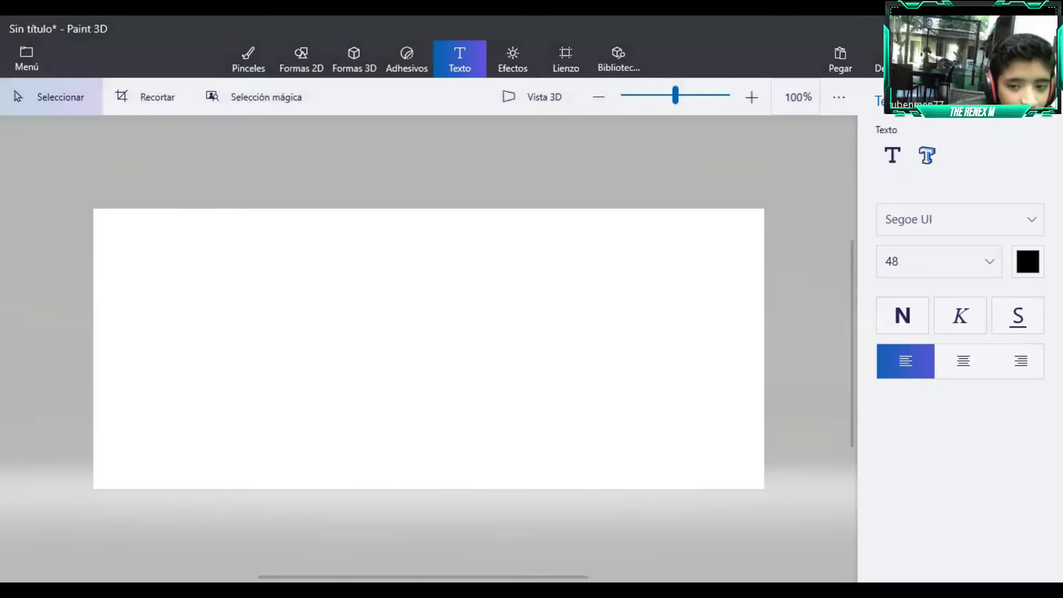
pyautogui.hotkey('ctrl', 'v')
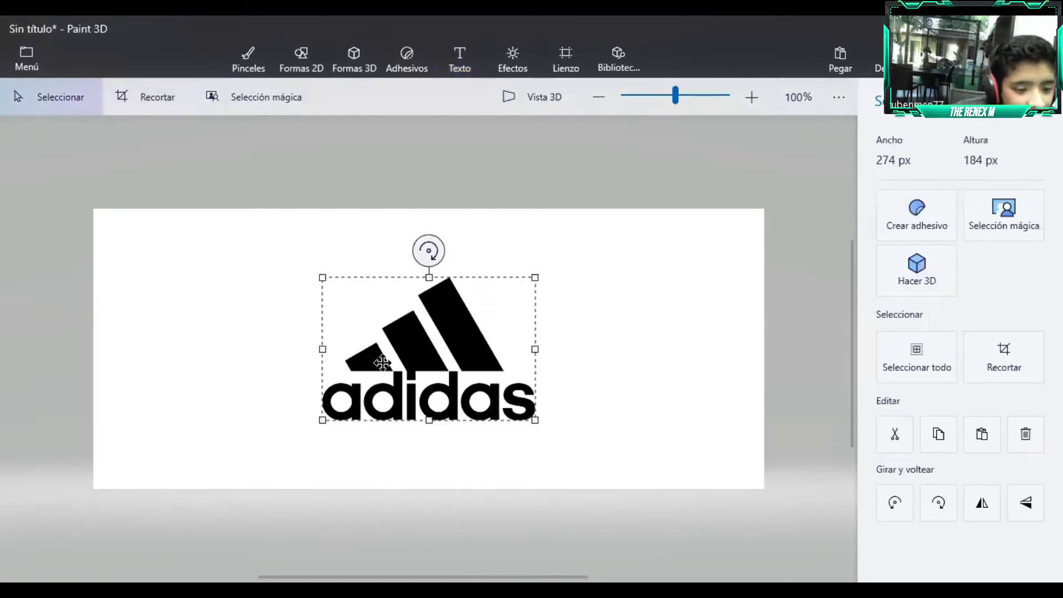
pyautogui.moveTo(394, 363); pyautogui.dragTo(178, 308)
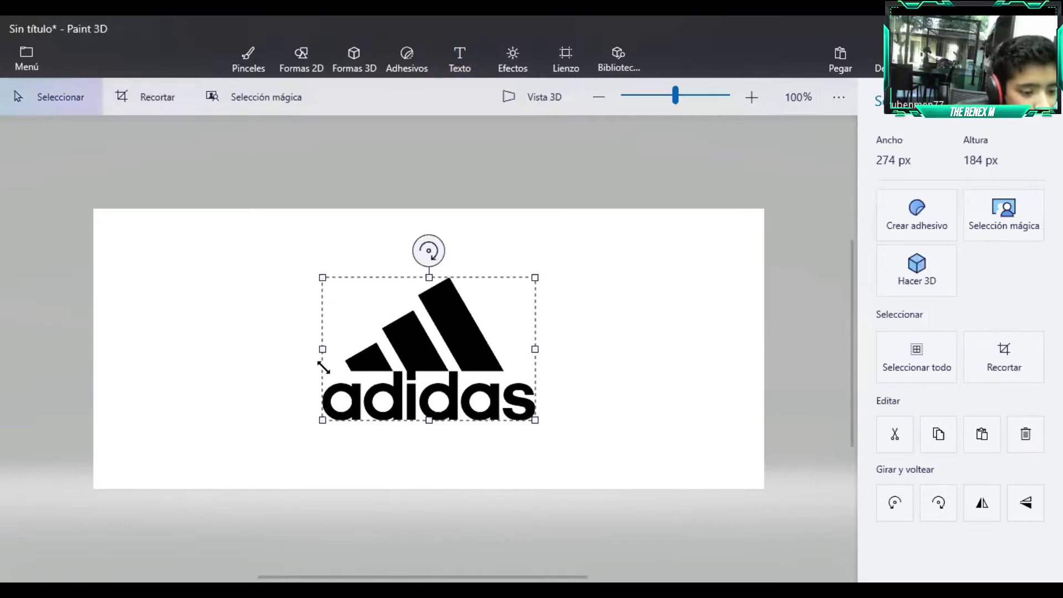
pyautogui.moveTo(339, 421); pyautogui.dragTo(396, 460)
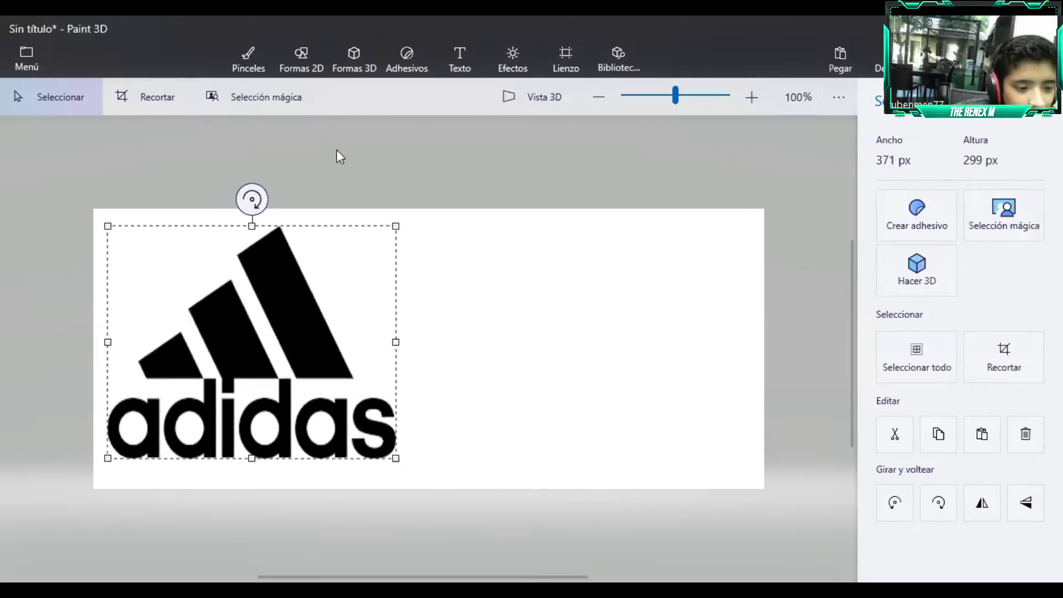
pyautogui.click(460, 58)
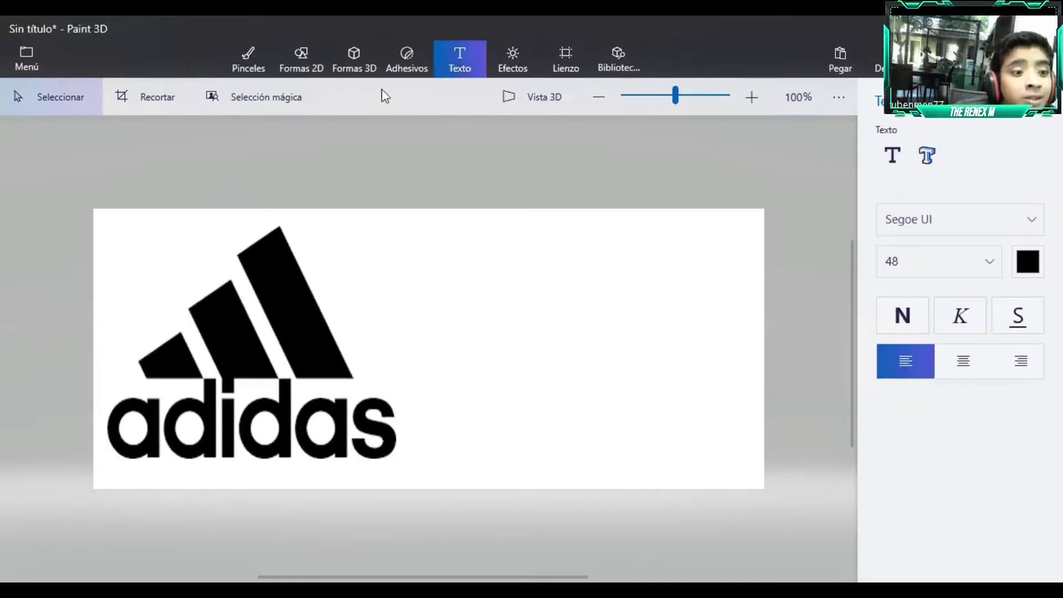
pyautogui.click(236, 56)
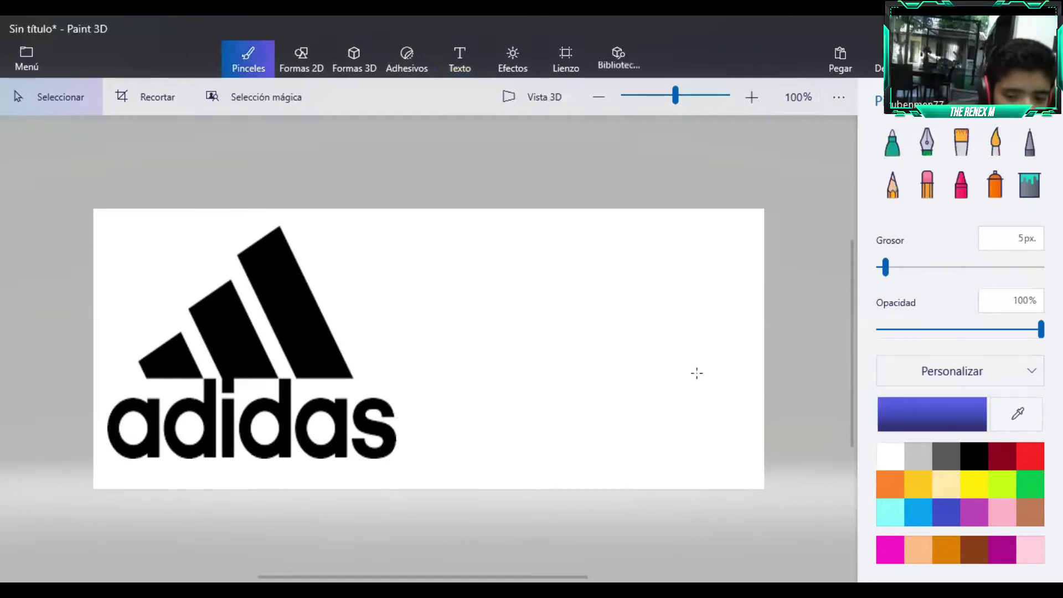
# Draw a circle with a 10 px solid black outline and no fill beside the logo's final "s".
pyautogui.scroll(1, 484, 398)
pyautogui.scroll(2, 448, 424)
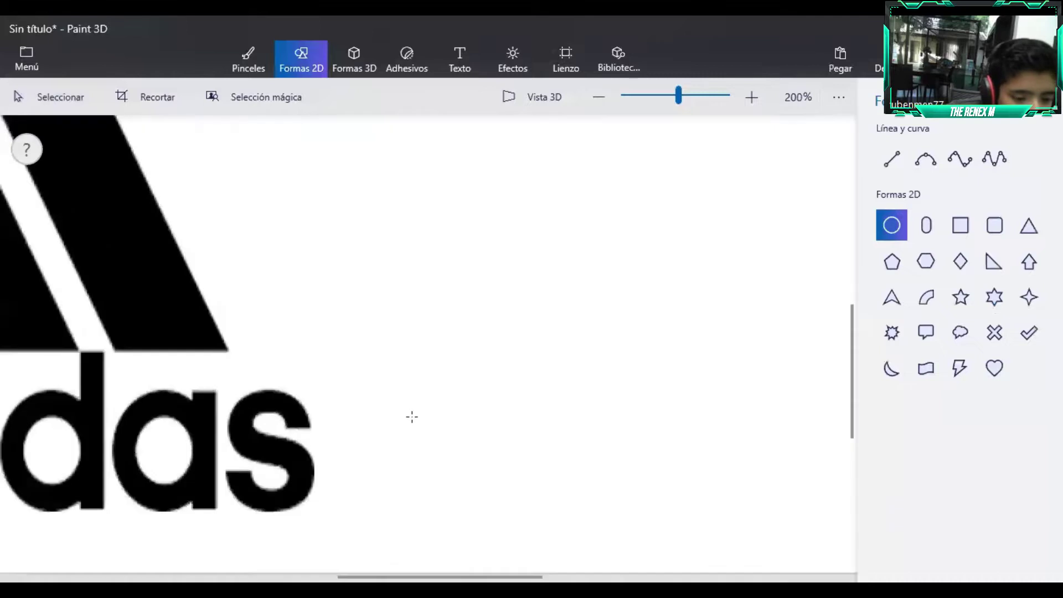
pyautogui.scroll(1, 406, 404)
pyautogui.moveTo(517, 545)
pyautogui.mouseDown()
pyautogui.moveTo(550, 551)
pyautogui.moveTo(526, 538)
pyautogui.moveTo(551, 554)
pyautogui.mouseUp()
pyautogui.click(372, 478)
pyautogui.moveTo(472, 493); pyautogui.dragTo(467, 486)
pyautogui.moveTo(403, 401); pyautogui.dragTo(407, 408)
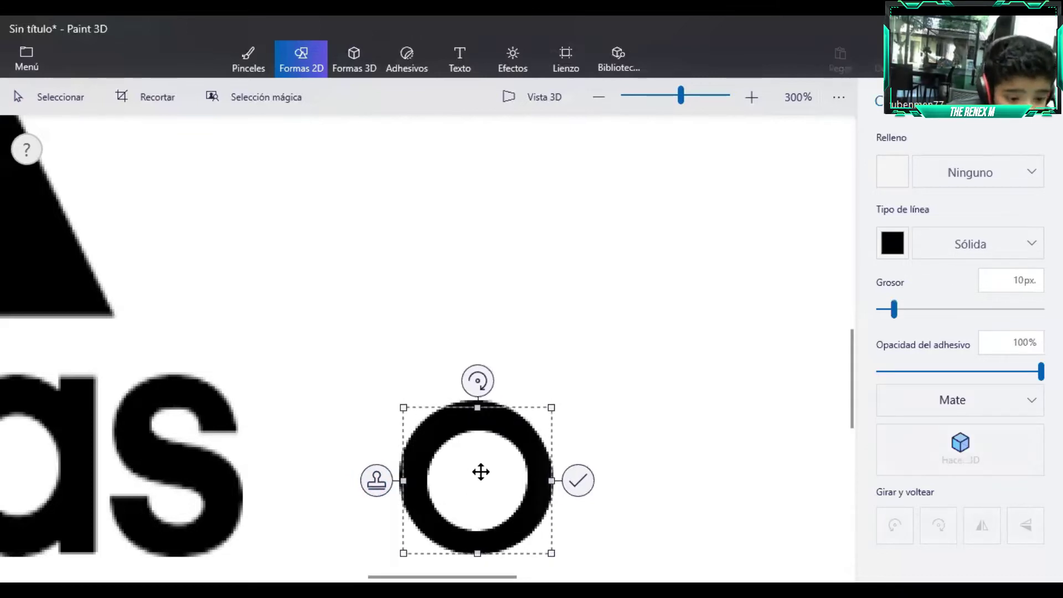
# Fine-tune the ring's size and position so it matches the height and roundness of the logo's lowercase letters.
pyautogui.moveTo(481, 472); pyautogui.dragTo(477, 465)
pyautogui.moveTo(402, 406); pyautogui.dragTo(403, 408)
pyautogui.moveTo(475, 546); pyautogui.dragTo(475, 548)
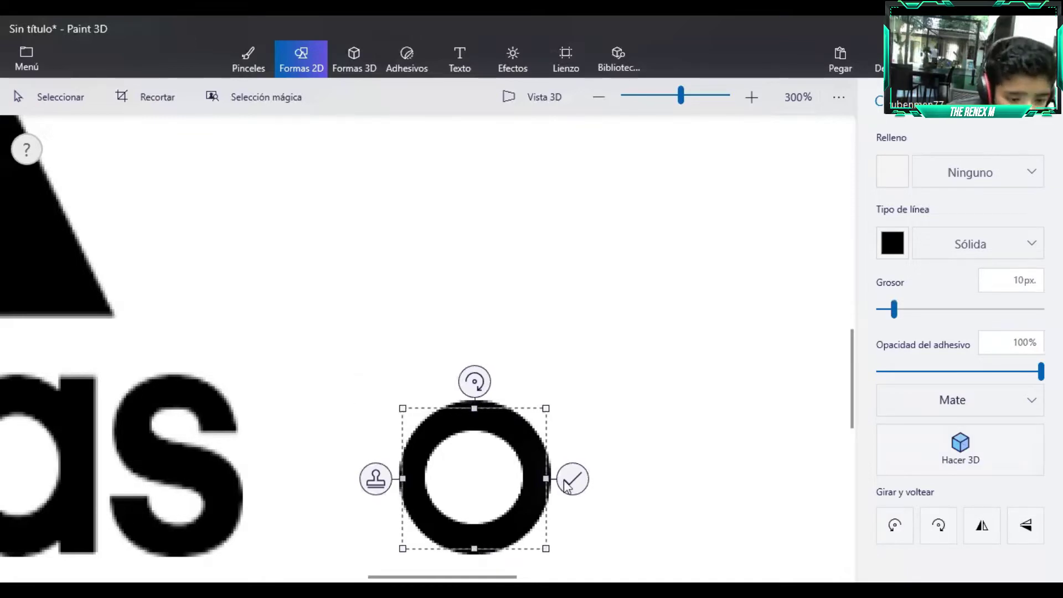
pyautogui.moveTo(405, 478); pyautogui.dragTo(405, 479)
pyautogui.scroll(-1, 253, 401)
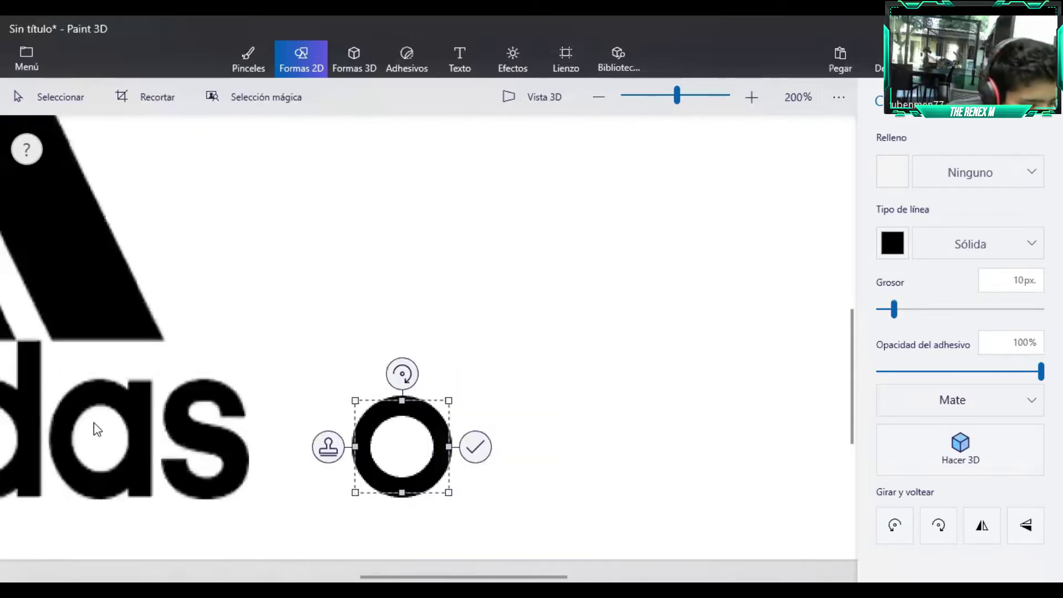
pyautogui.scroll(-1, 98, 432)
pyautogui.scroll(2, 253, 426)
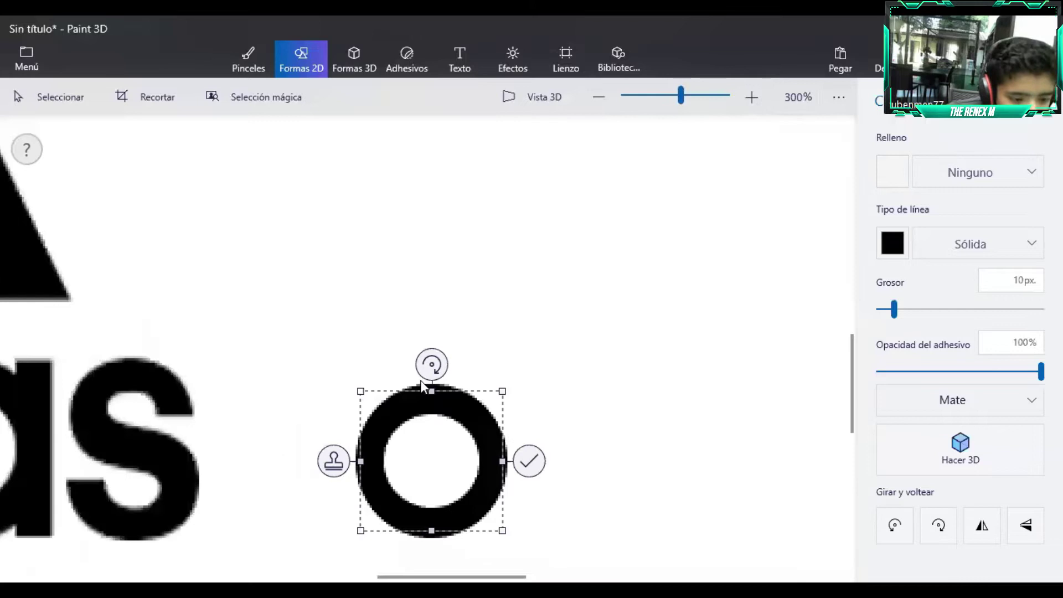
pyautogui.scroll(1, 420, 380)
pyautogui.moveTo(398, 382); pyautogui.dragTo(401, 387)
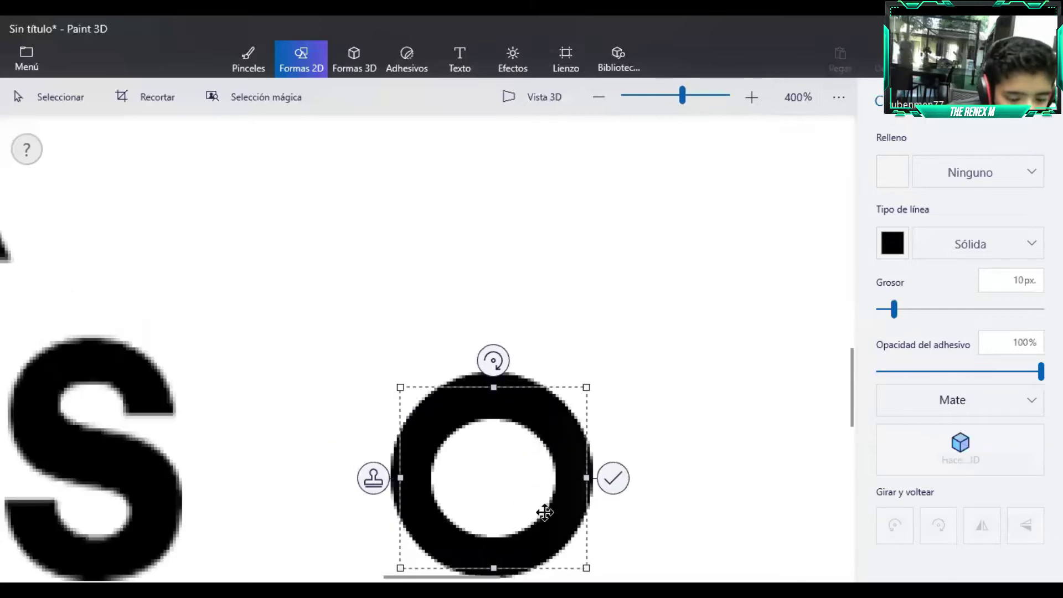
pyautogui.moveTo(586, 568); pyautogui.dragTo(582, 566)
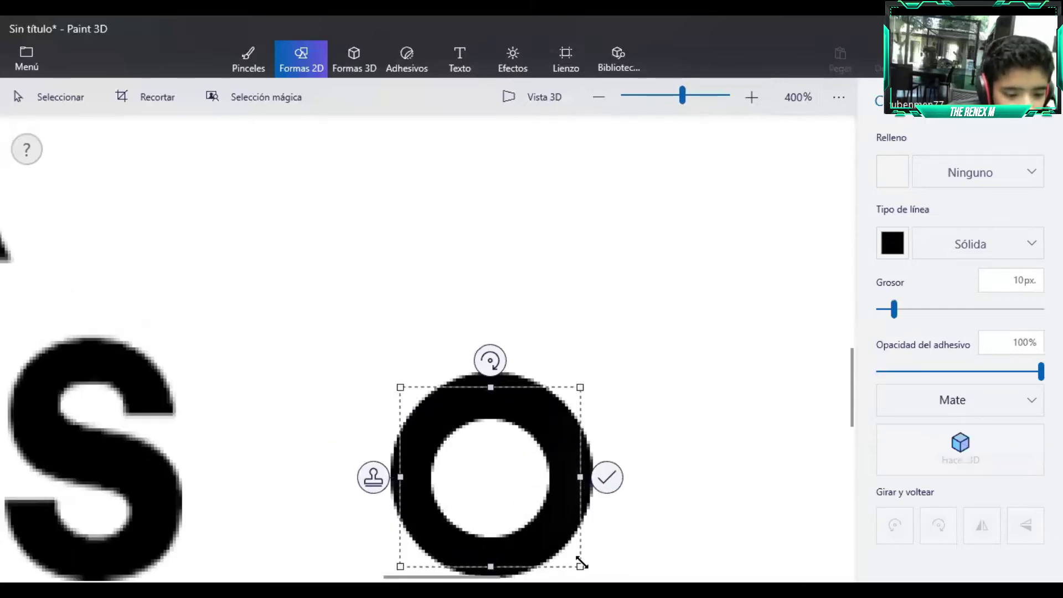
pyautogui.moveTo(404, 477); pyautogui.dragTo(406, 475)
# Compare the ring with the logo's lettering and commit it to the canvas.
pyautogui.scroll(-3, 244, 476)
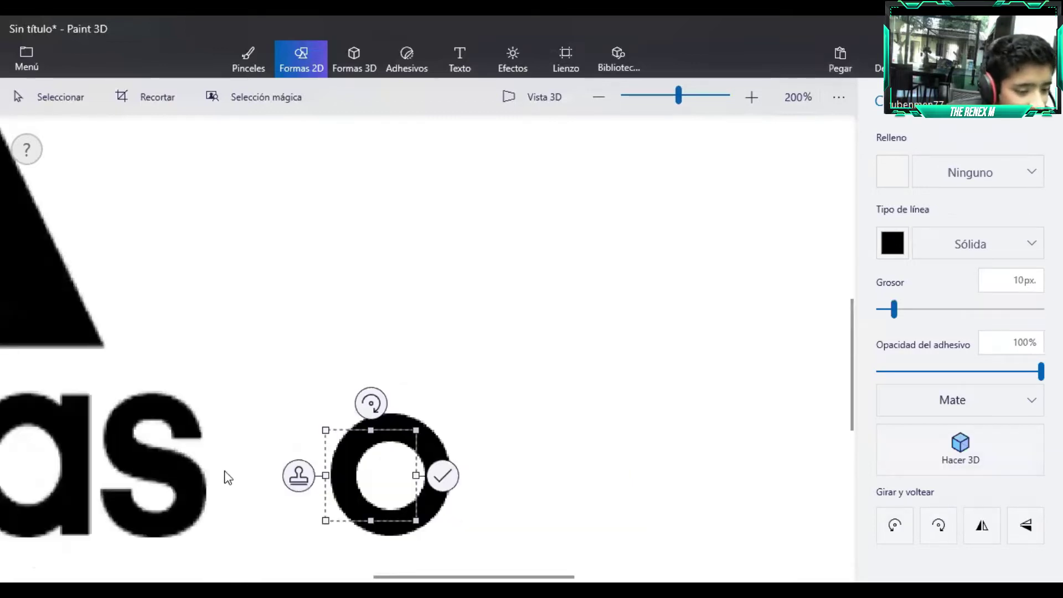
pyautogui.scroll(-2, 223, 476)
pyautogui.scroll(-2, 37, 468)
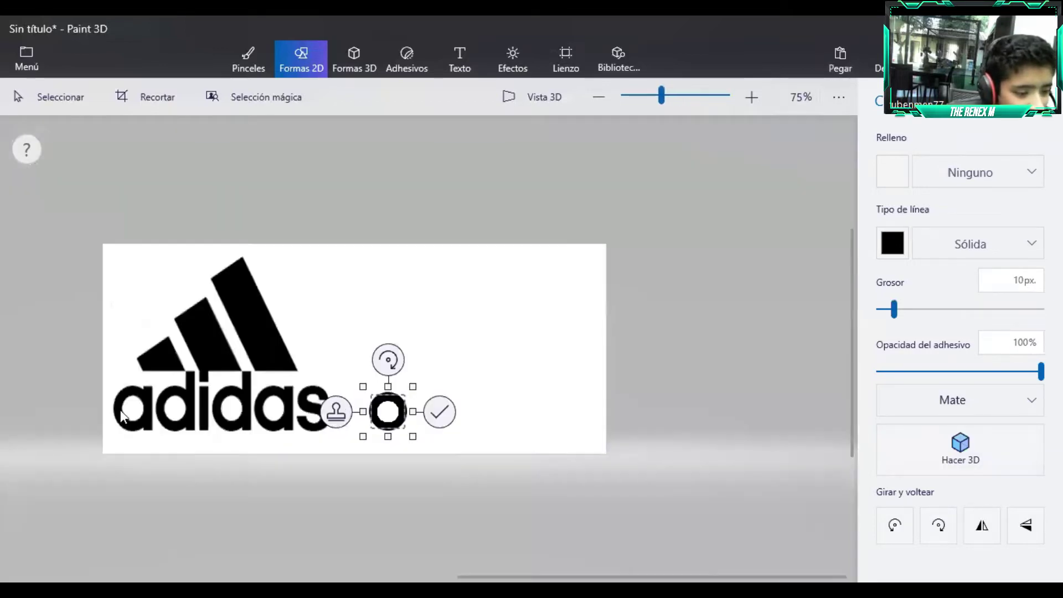
pyautogui.scroll(2, 155, 407)
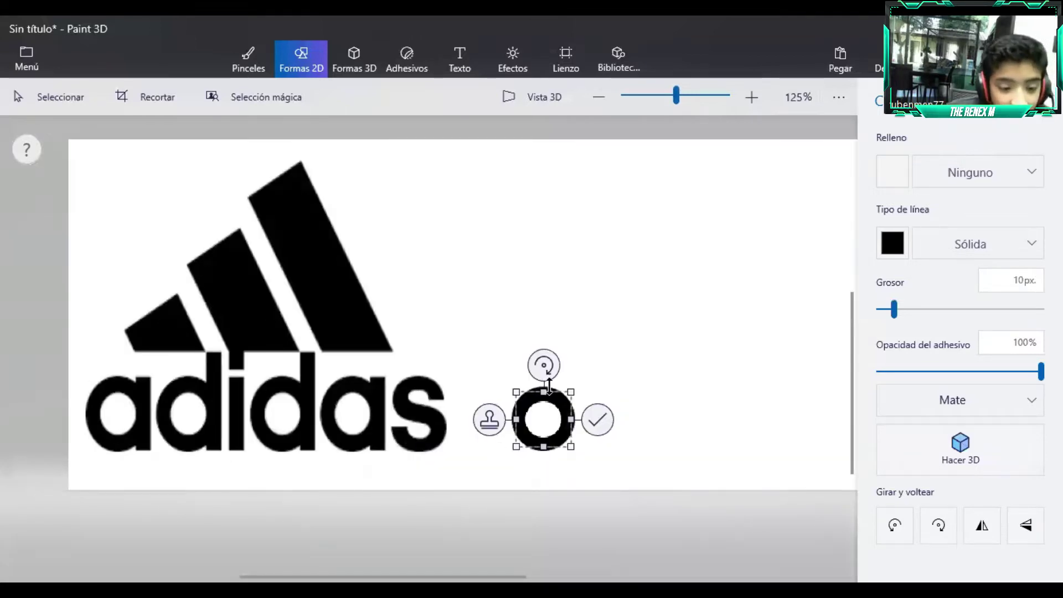
pyautogui.scroll(5, 533, 403)
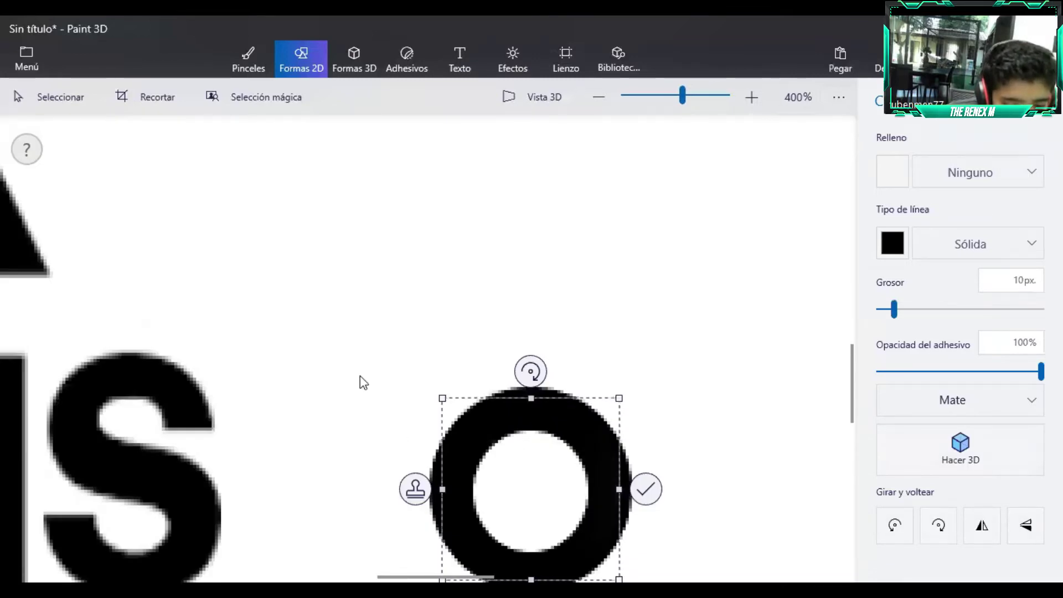
pyautogui.click(646, 489)
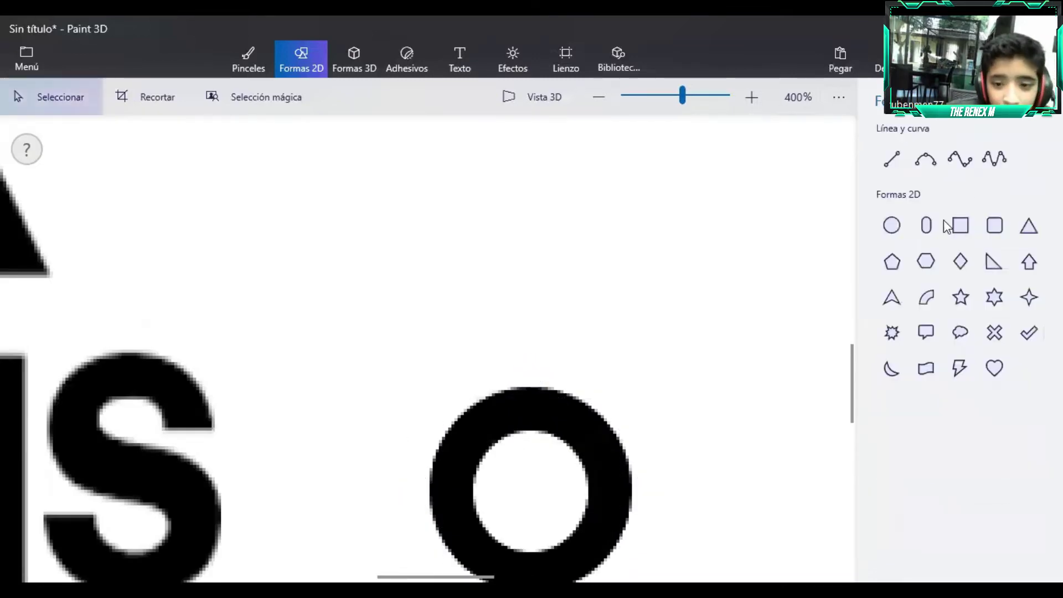
# Draw a narrow black rectangle against the ring's right side as the stem of a letter "a".
pyautogui.click(961, 226)
pyautogui.scroll(-3, 678, 379)
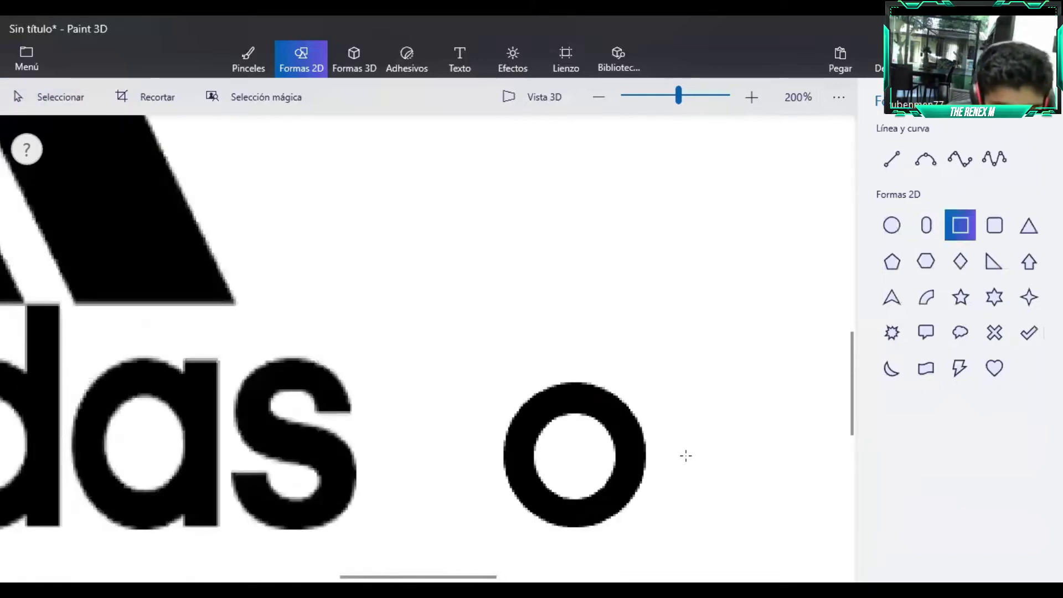
pyautogui.scroll(3, 643, 322)
pyautogui.moveTo(596, 253)
pyautogui.mouseDown()
pyautogui.moveTo(662, 406)
pyautogui.moveTo(642, 462)
pyautogui.mouseUp()
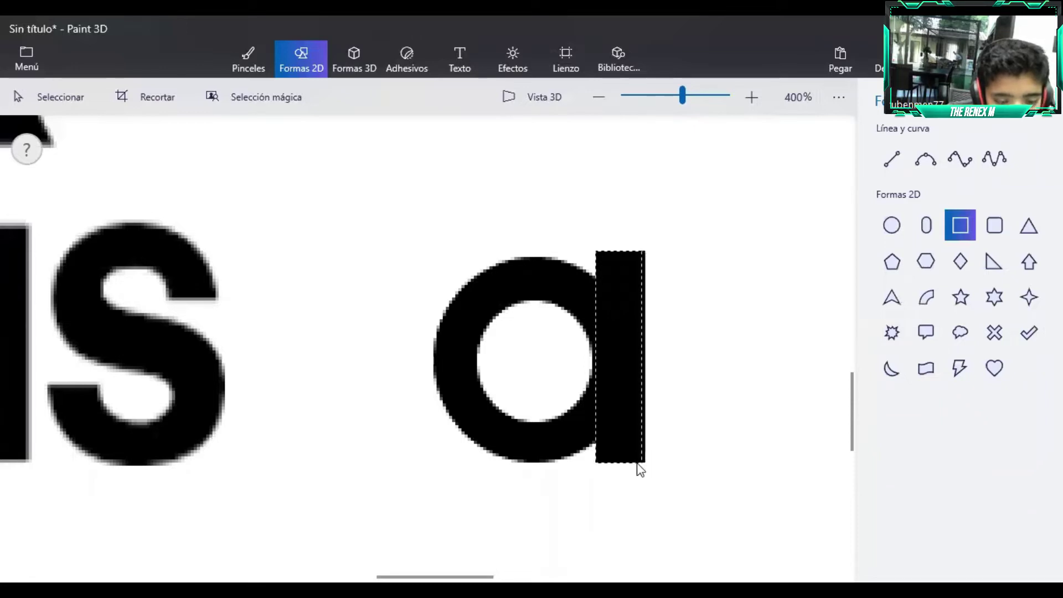
pyautogui.scroll(-5, 457, 393)
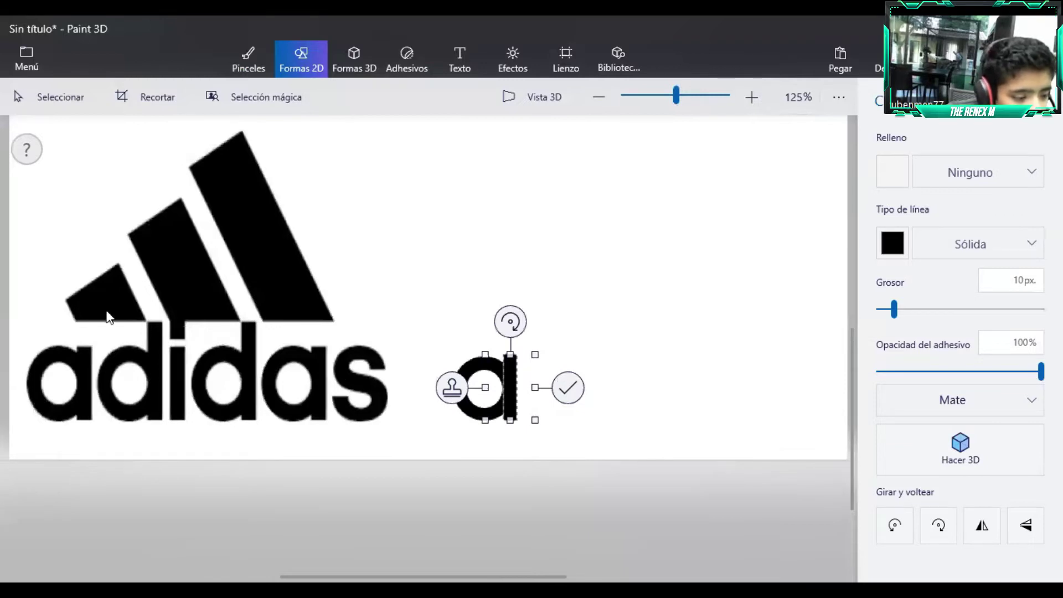
pyautogui.hscroll(2, 5, 324)
pyautogui.scroll(-3, 171, 402)
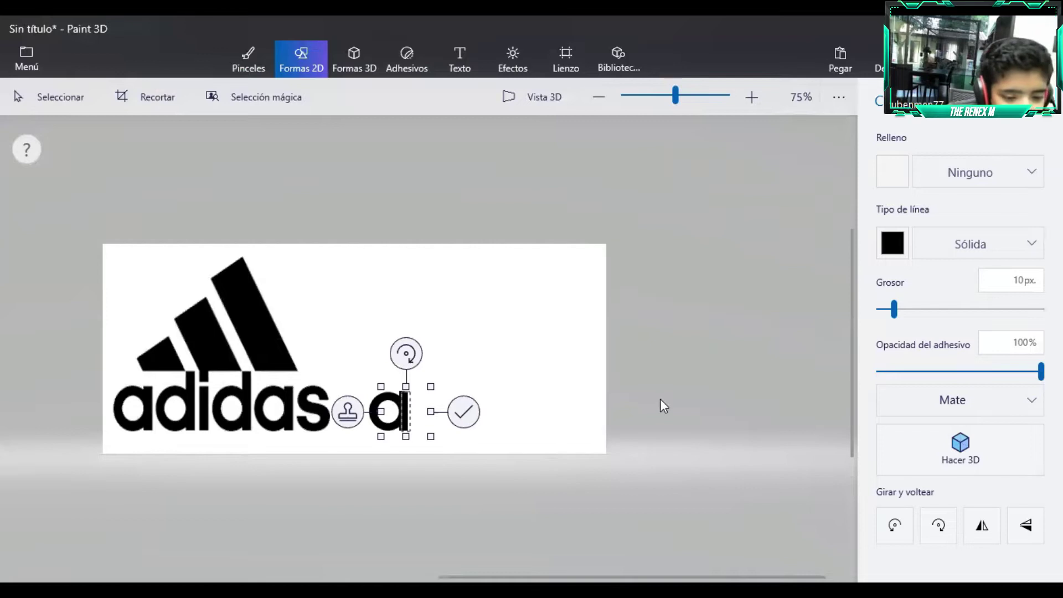
# Lower the stem's top edge to line up with the top of the ring and commit the rectangle.
pyautogui.scroll(5, 660, 397)
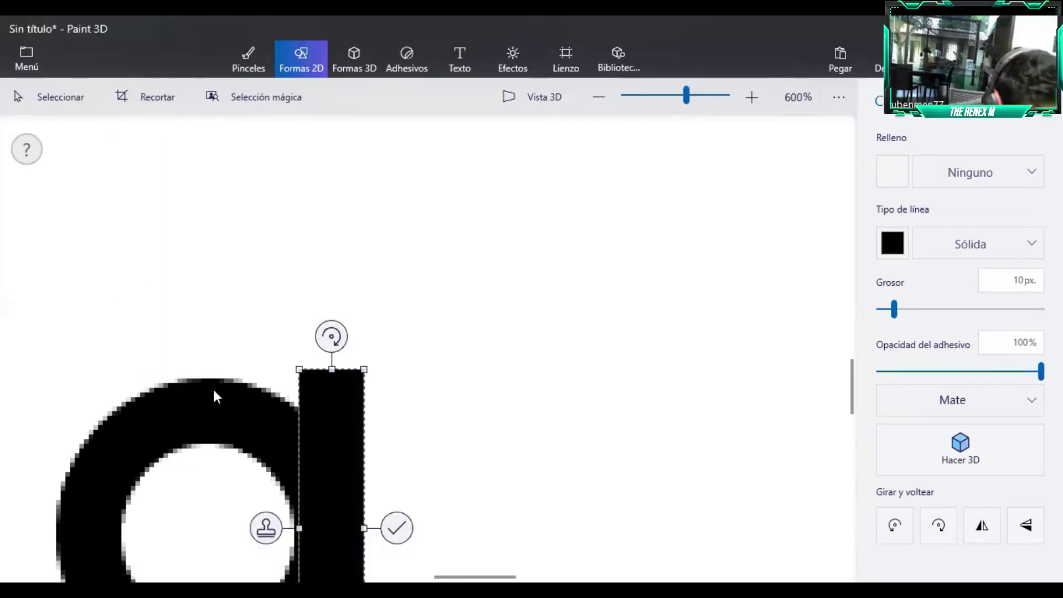
pyautogui.scroll(3, 374, 377)
pyautogui.moveTo(538, 361); pyautogui.dragTo(537, 379)
pyautogui.scroll(-4, 537, 426)
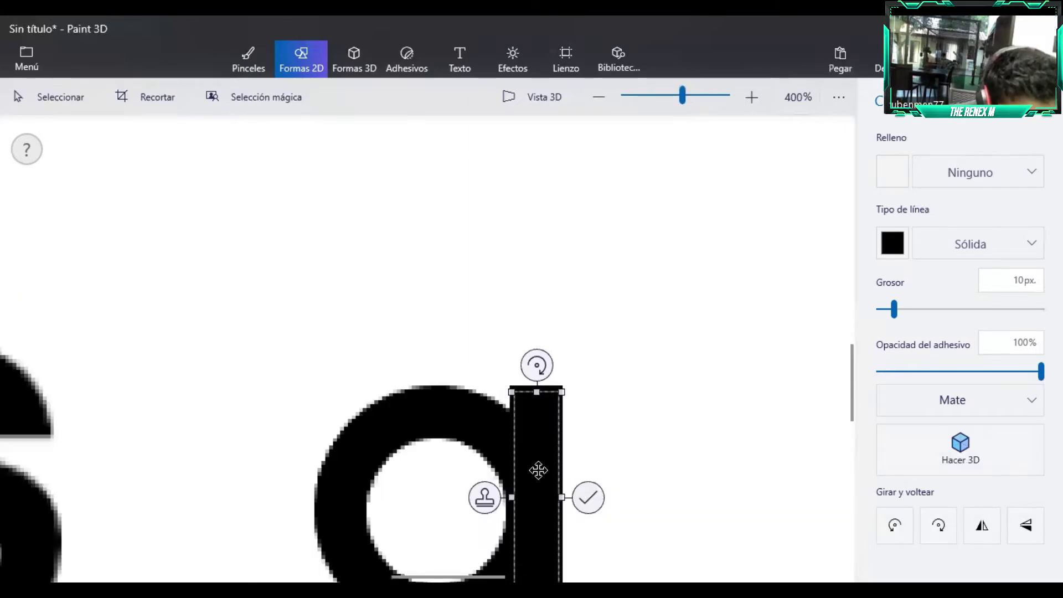
pyautogui.scroll(-1, 540, 471)
pyautogui.scroll(-1, 508, 477)
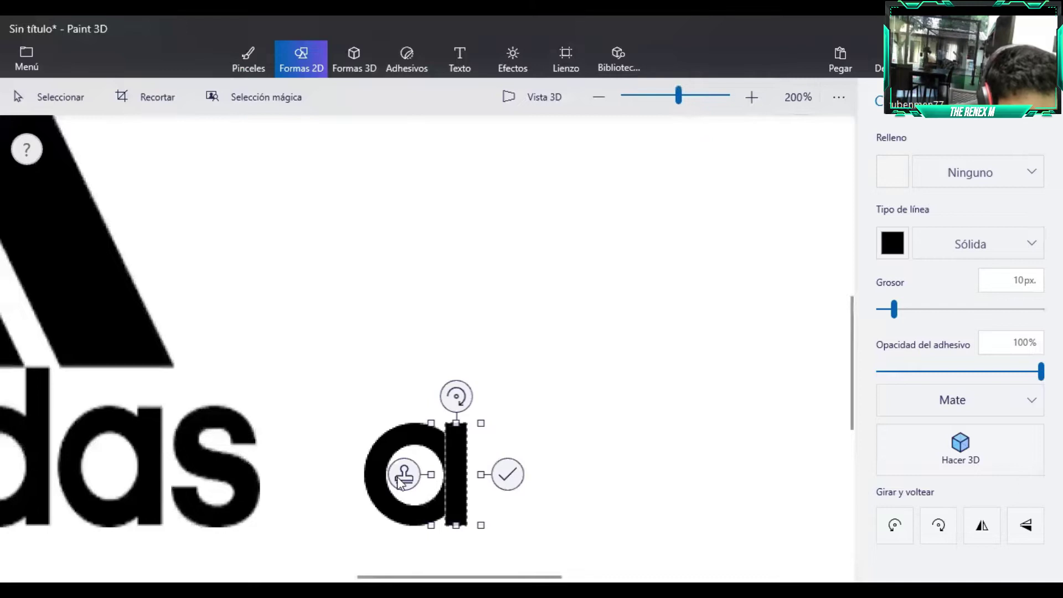
pyautogui.click(295, 448)
pyautogui.scroll(-1, 295, 451)
pyautogui.scroll(-1, 150, 473)
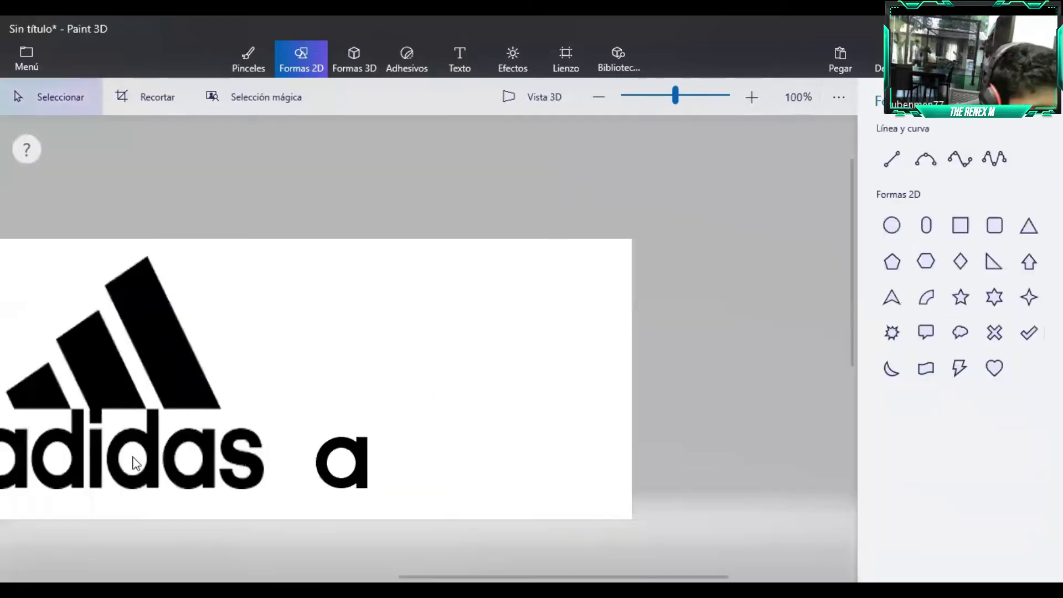
pyautogui.scroll(-1, 129, 464)
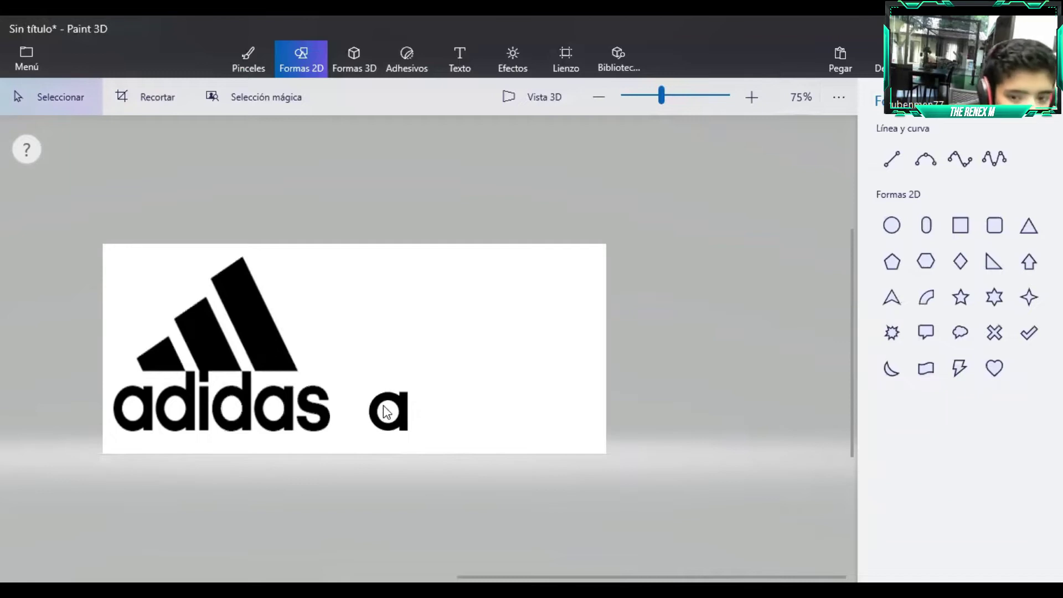
pyautogui.scroll(4, 381, 413)
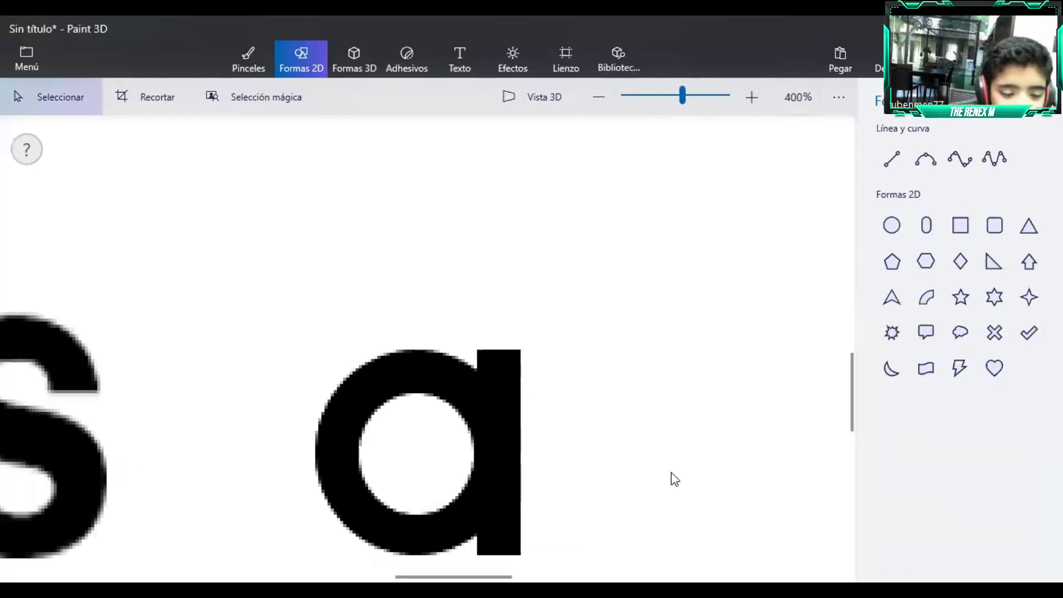
# Draw a black outlined ring beside the finished letter "a" as the bowl of a letter "d".
pyautogui.scroll(-2, 693, 475)
pyautogui.click(1029, 298)
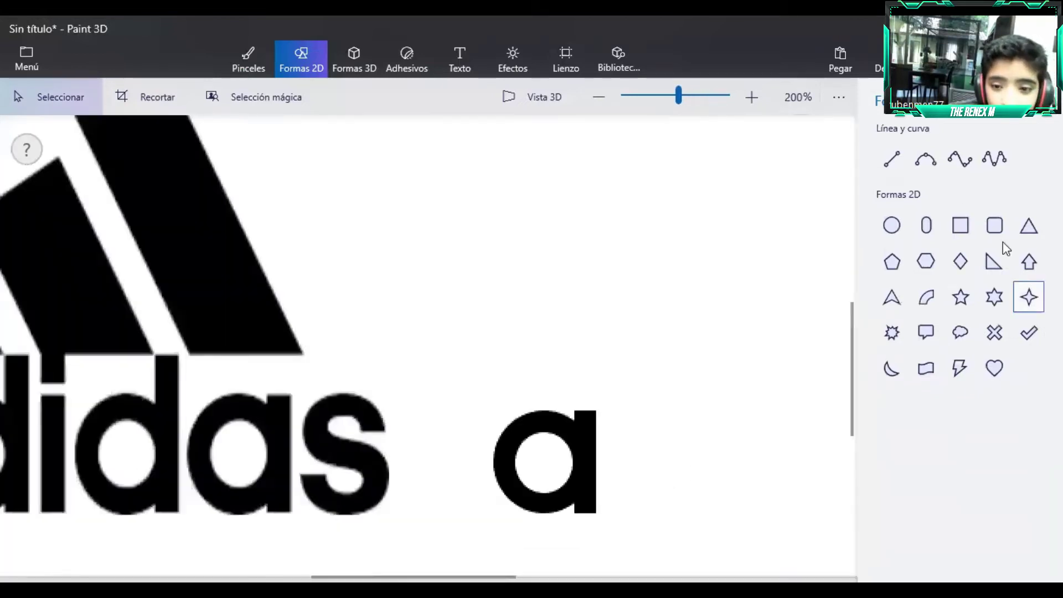
pyautogui.click(893, 226)
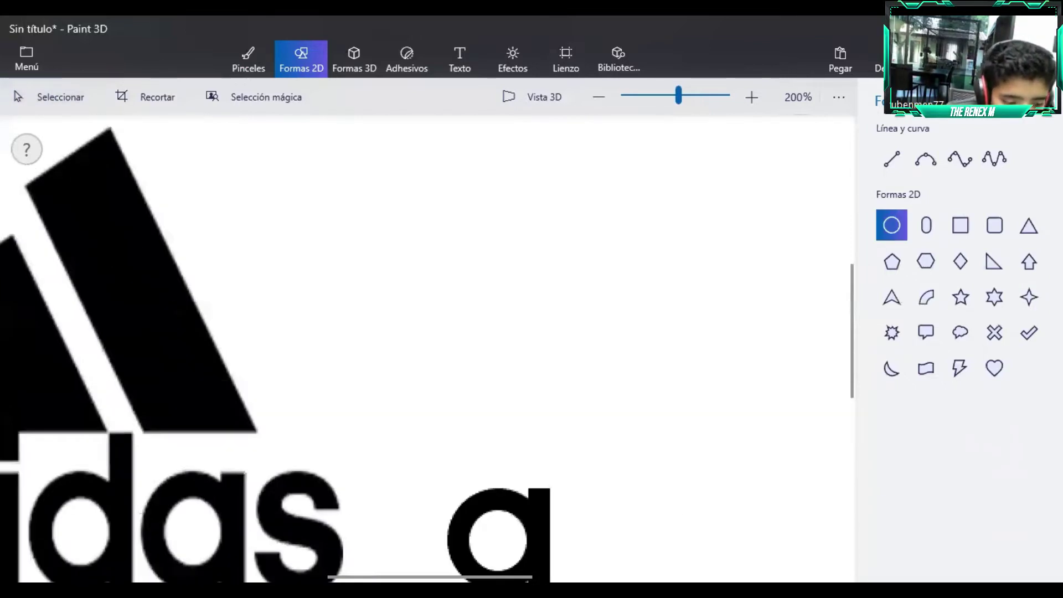
pyautogui.scroll(4, 644, 554)
pyautogui.scroll(-4, 627, 544)
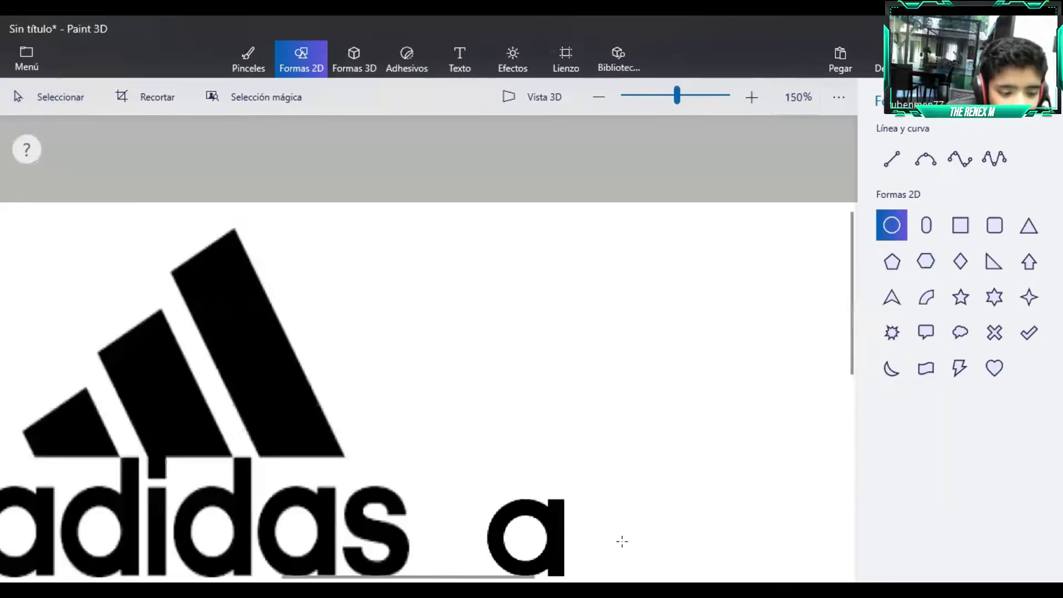
pyautogui.scroll(1, 622, 542)
pyautogui.scroll(4, 405, 204)
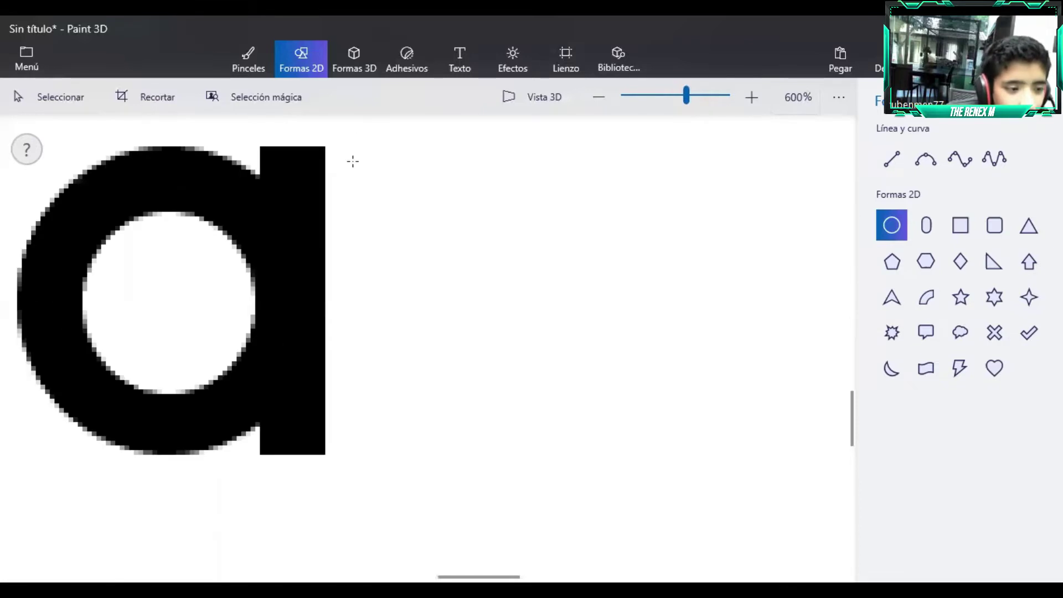
pyautogui.moveTo(602, 454); pyautogui.dragTo(622, 451)
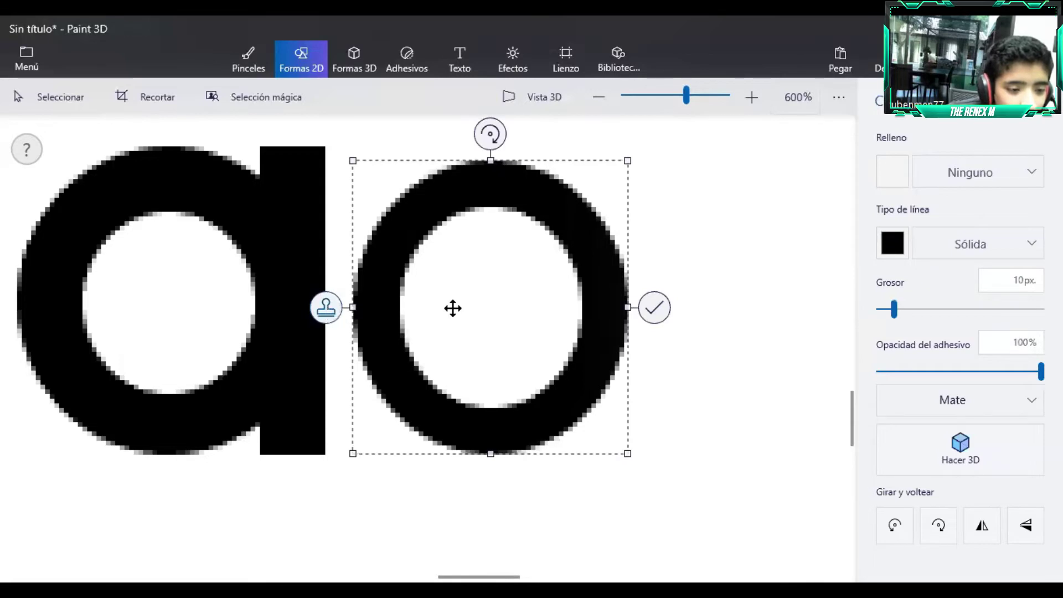
# Stamp the ring and fit a slightly smaller copy inside it to thicken the bowl's outline, committing the result.
pyautogui.moveTo(443, 295); pyautogui.dragTo(447, 301)
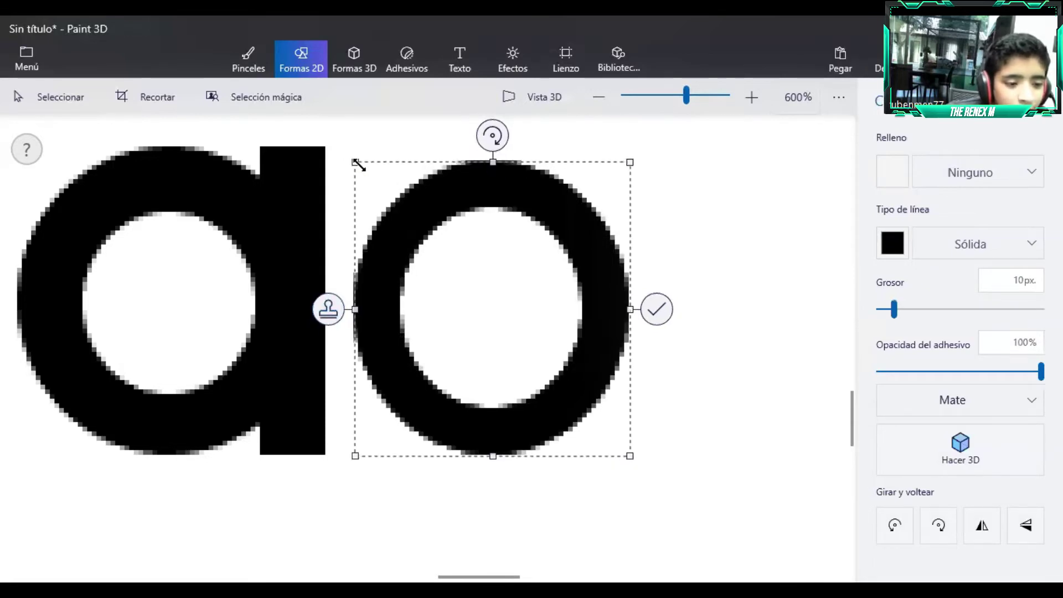
pyautogui.moveTo(357, 167); pyautogui.dragTo(371, 172)
pyautogui.moveTo(515, 318); pyautogui.dragTo(501, 301)
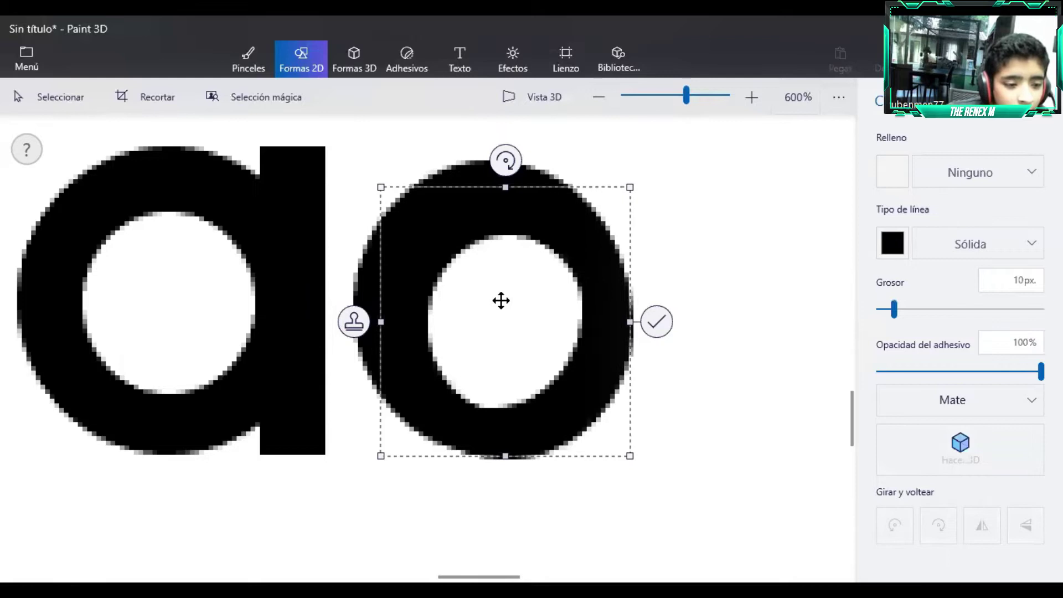
pyautogui.moveTo(366, 166); pyautogui.dragTo(365, 166)
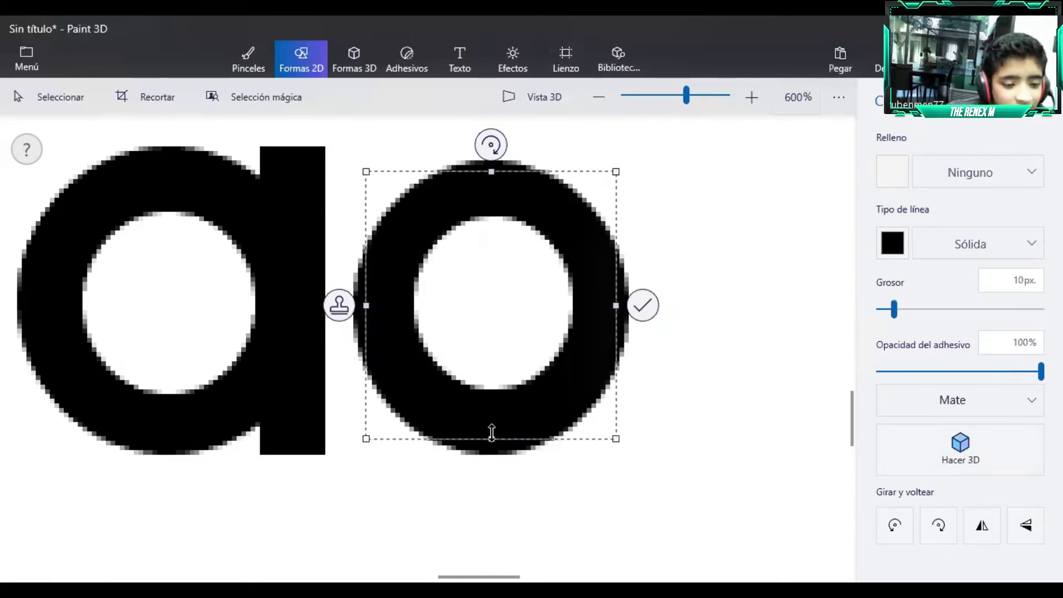
pyautogui.moveTo(493, 439); pyautogui.dragTo(491, 442)
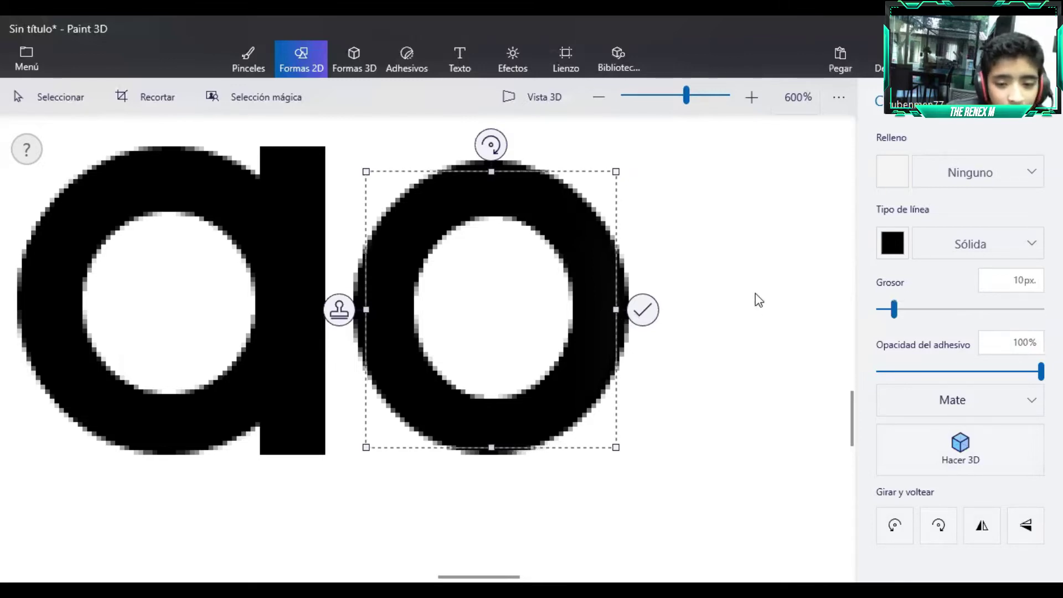
pyautogui.click(637, 313)
# Draw a tall black rectangle over the ring's right side as the stem of the "d", widen it slightly and commit it.
pyautogui.click(961, 226)
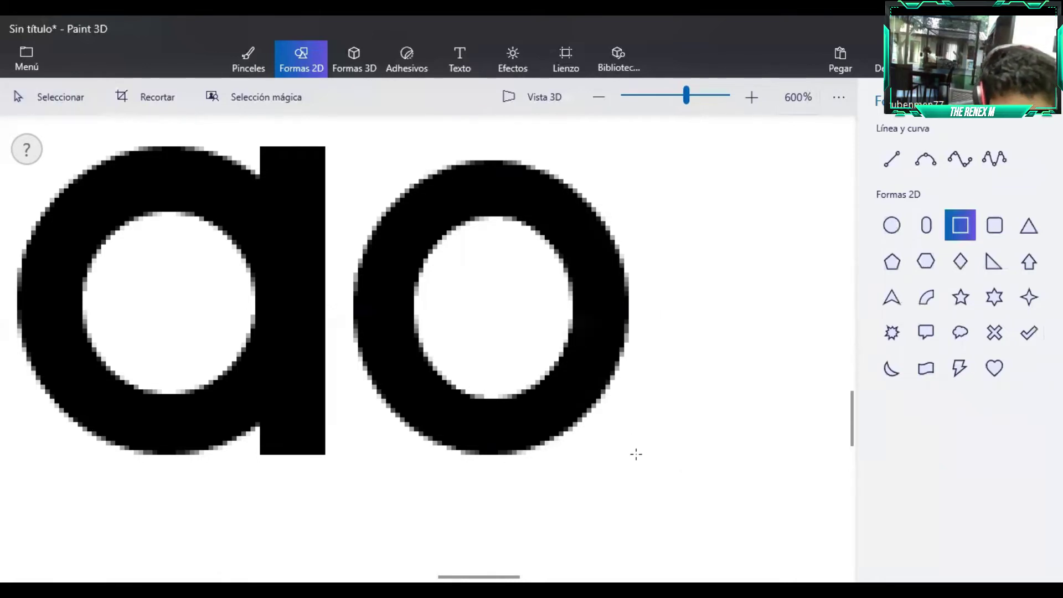
pyautogui.moveTo(634, 460)
pyautogui.mouseDown()
pyautogui.moveTo(574, 334)
pyautogui.moveTo(576, 250)
pyautogui.moveTo(591, 207)
pyautogui.mouseUp()
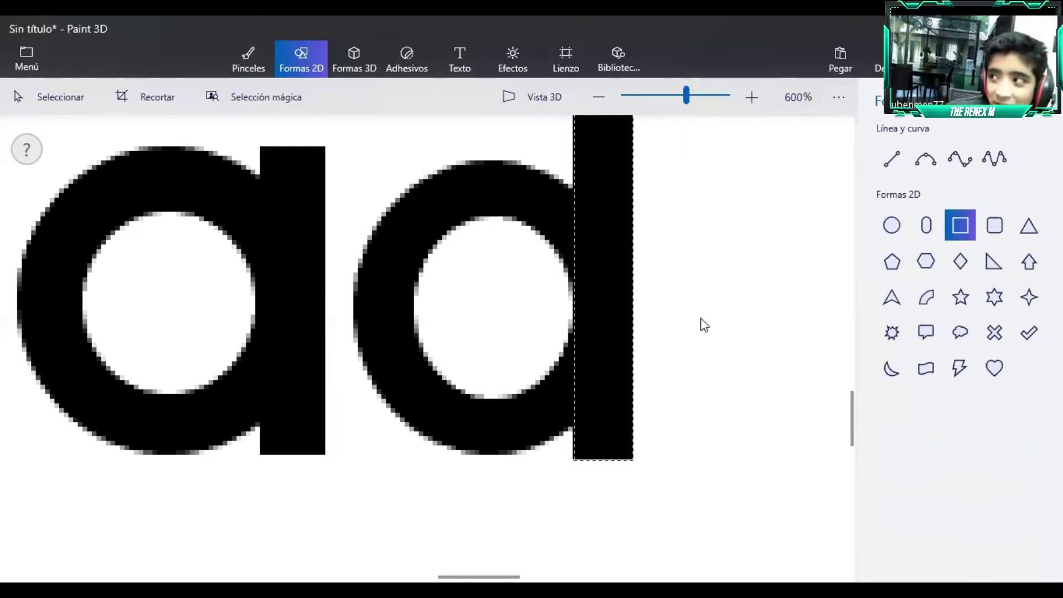
pyautogui.scroll(-4, 648, 304)
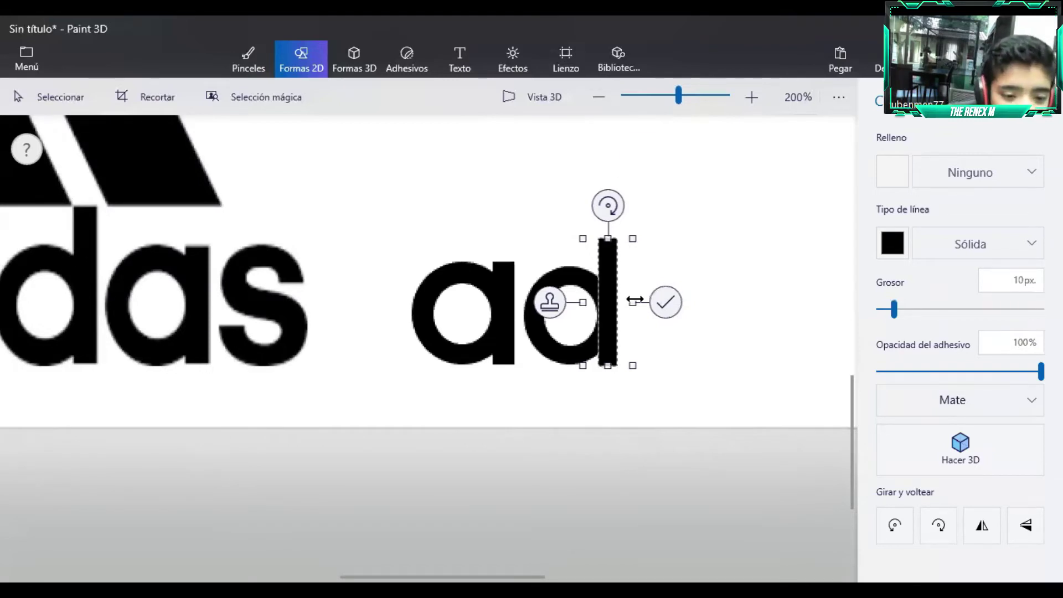
pyautogui.moveTo(635, 305); pyautogui.dragTo(638, 306)
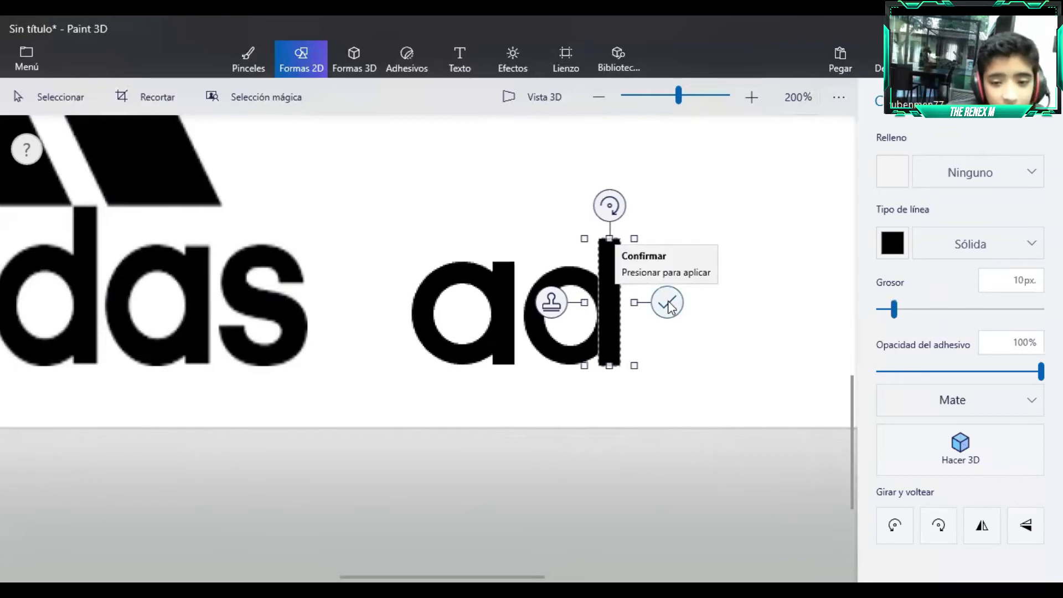
pyautogui.click(665, 325)
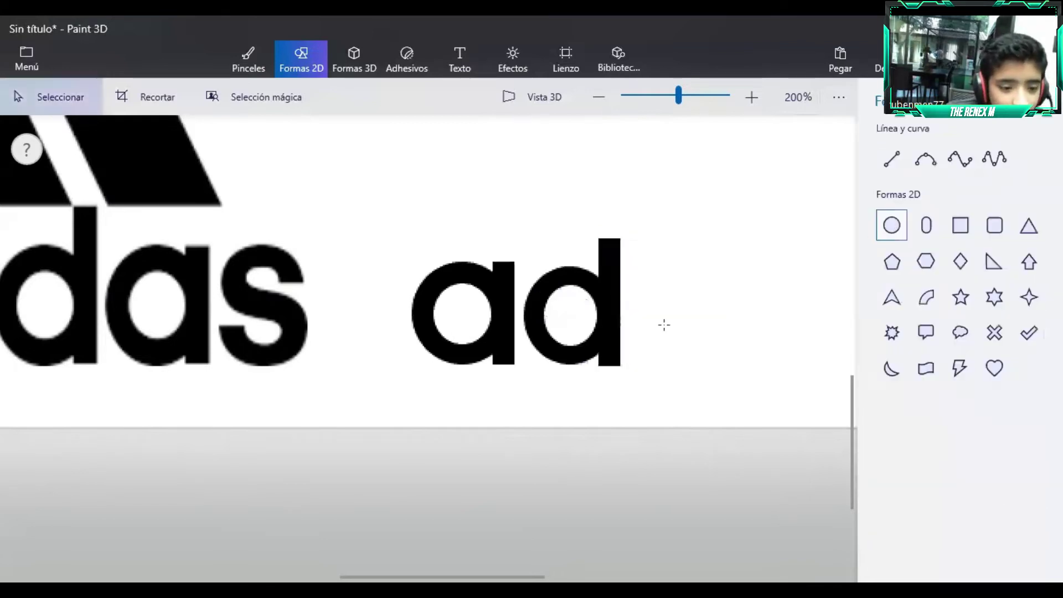
# Overlay another ring on the bowl of the "d", enlarge it to follow the bowl's outline and commit it.
pyautogui.scroll(1, 651, 347)
pyautogui.scroll(1, 630, 309)
pyautogui.moveTo(636, 324)
pyautogui.mouseDown()
pyautogui.moveTo(754, 503)
pyautogui.moveTo(831, 544)
pyautogui.mouseUp()
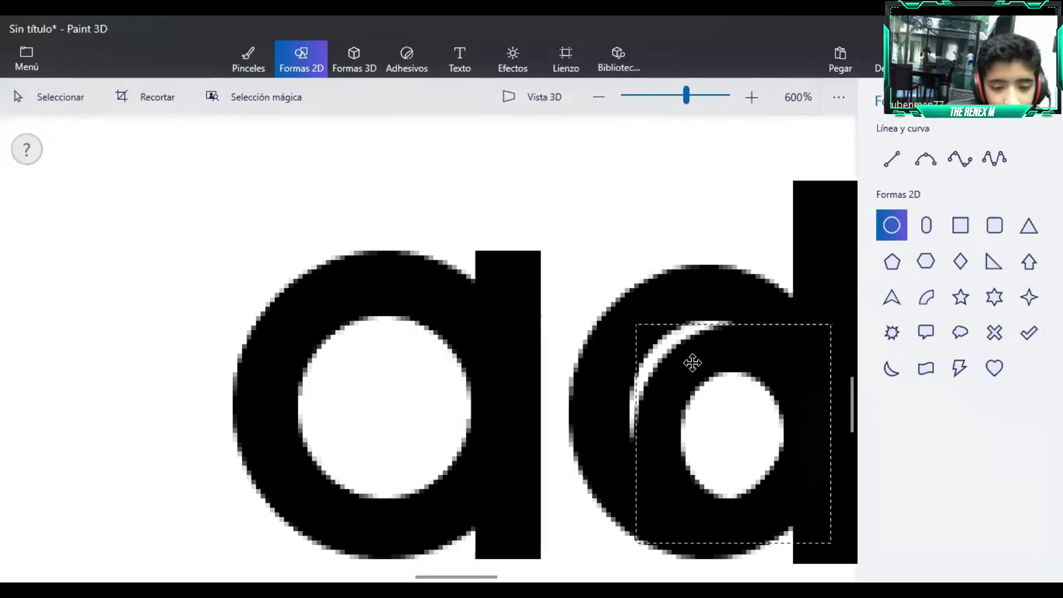
pyautogui.moveTo(585, 241); pyautogui.dragTo(585, 275)
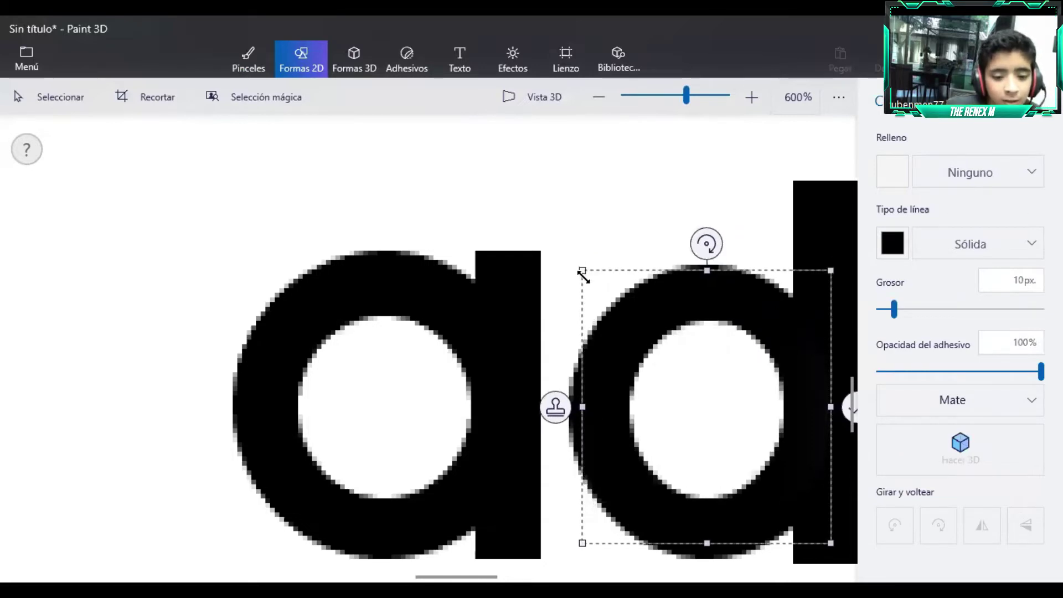
pyautogui.scroll(-5, 400, 319)
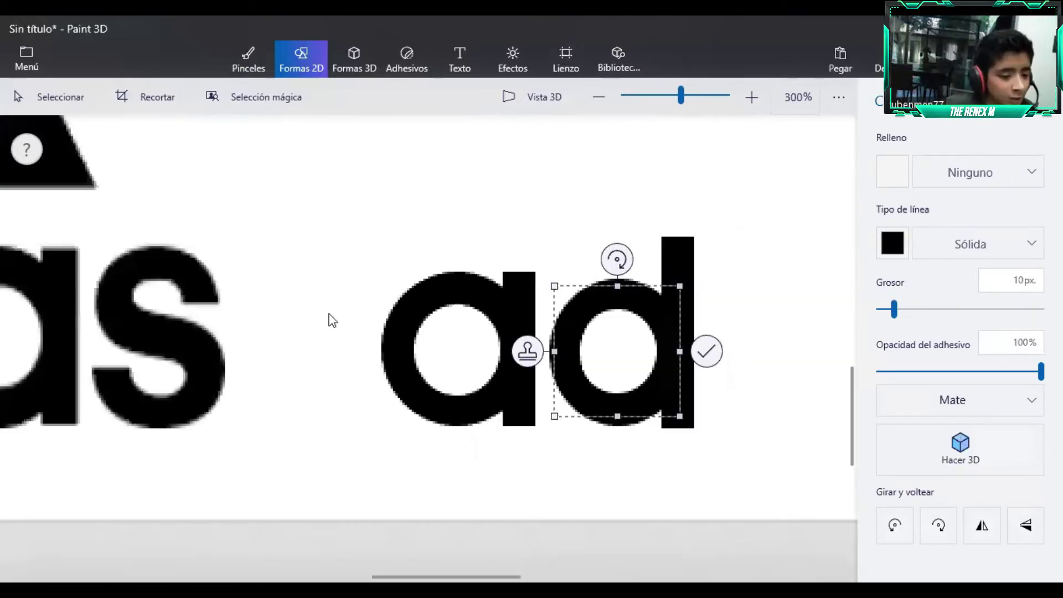
pyautogui.scroll(-3, 109, 313)
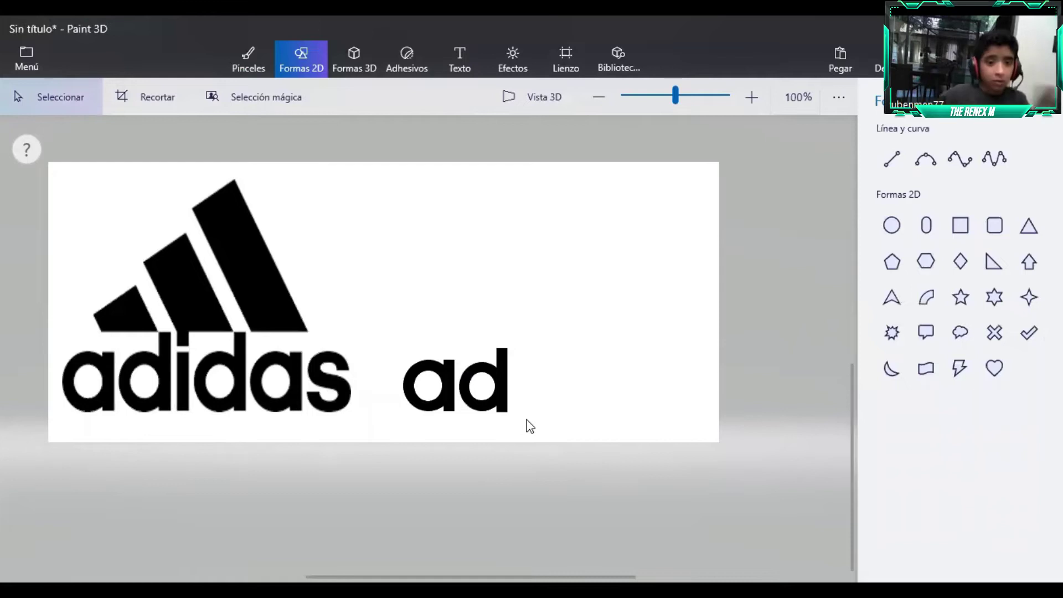
# Draw a narrow black rectangle to the right of the "d" as the stem of an "i" and lower its top edge.
pyautogui.scroll(1, 523, 432)
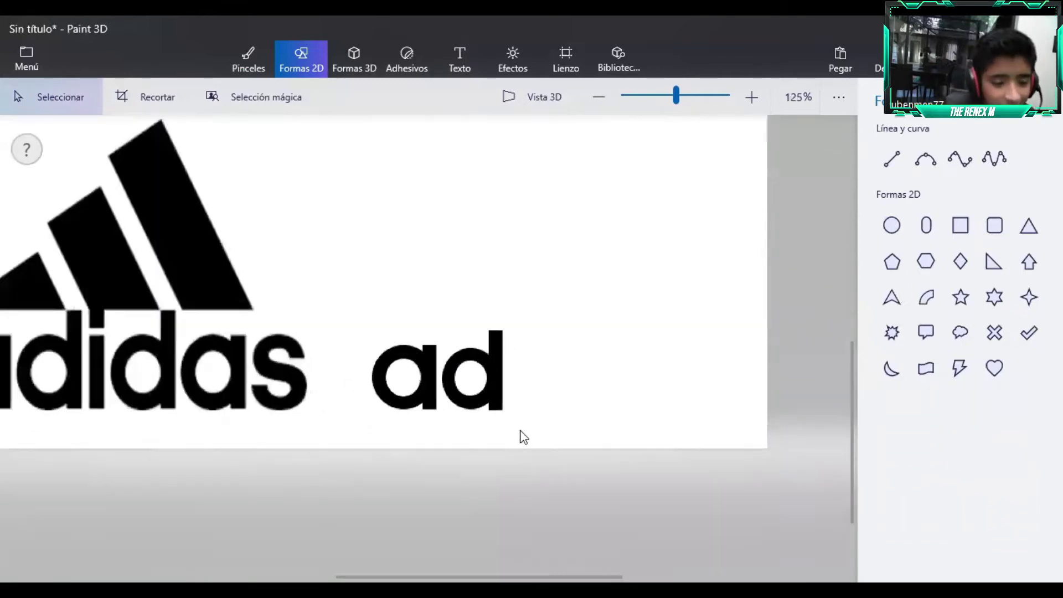
pyautogui.scroll(1, 380, 277)
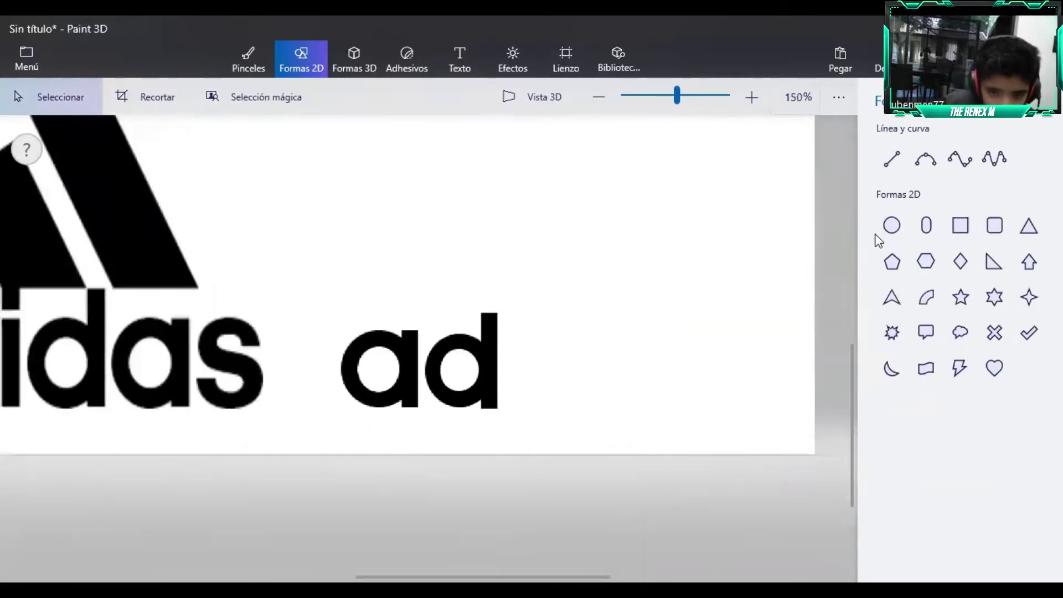
pyautogui.click(966, 226)
pyautogui.scroll(2, 604, 332)
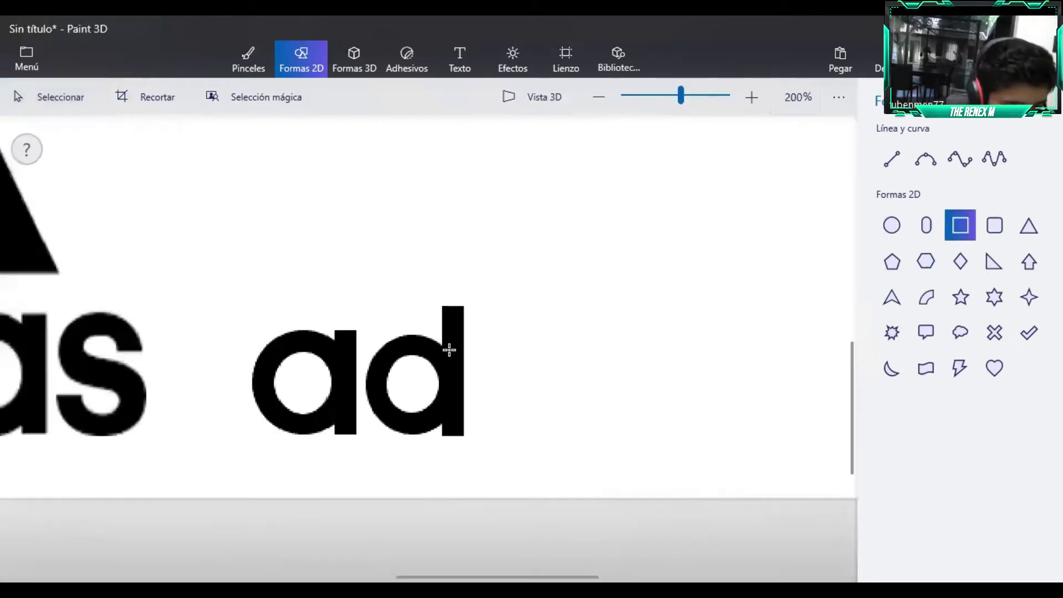
pyautogui.scroll(2, 437, 327)
pyautogui.moveTo(436, 314); pyautogui.dragTo(465, 488)
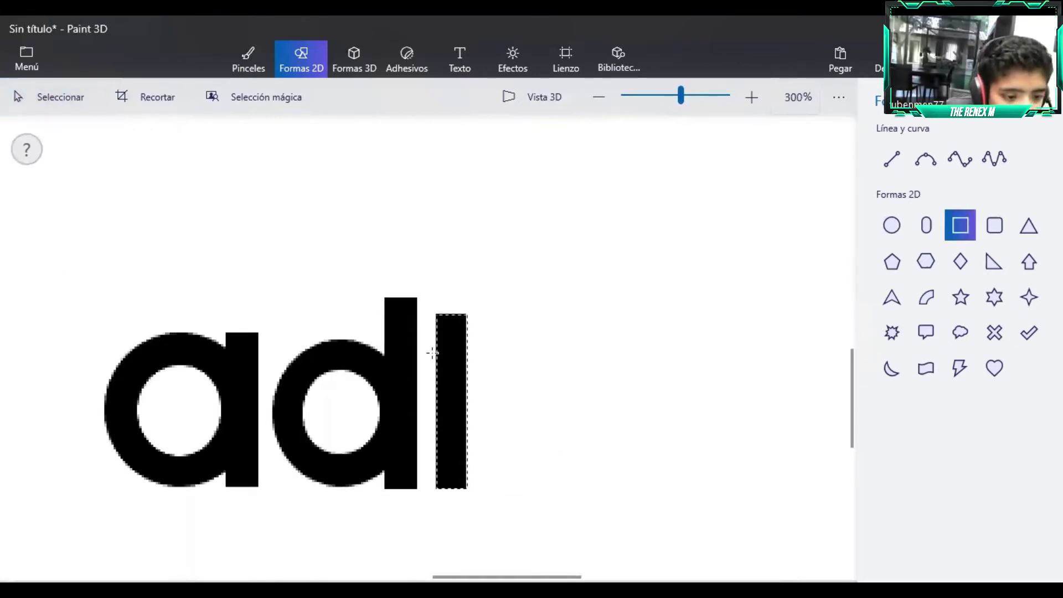
pyautogui.moveTo(450, 333); pyautogui.dragTo(447, 341)
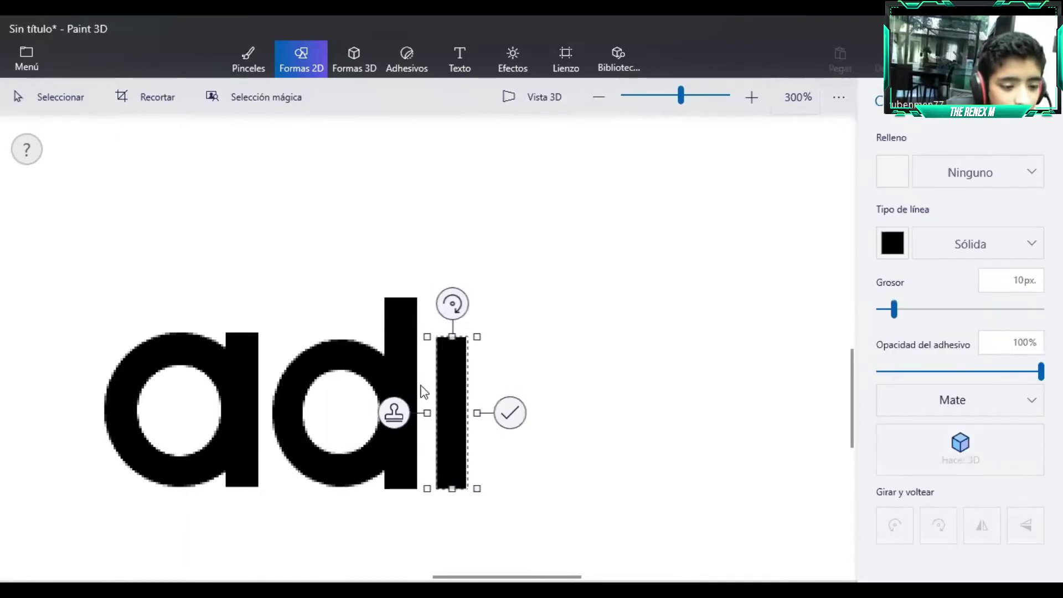
# Stamp the "i" stem, shorten the copy into a square dot just above it and commit it.
pyautogui.click(397, 413)
pyautogui.moveTo(454, 276); pyautogui.dragTo(449, 254)
pyautogui.moveTo(454, 183); pyautogui.dragTo(450, 302)
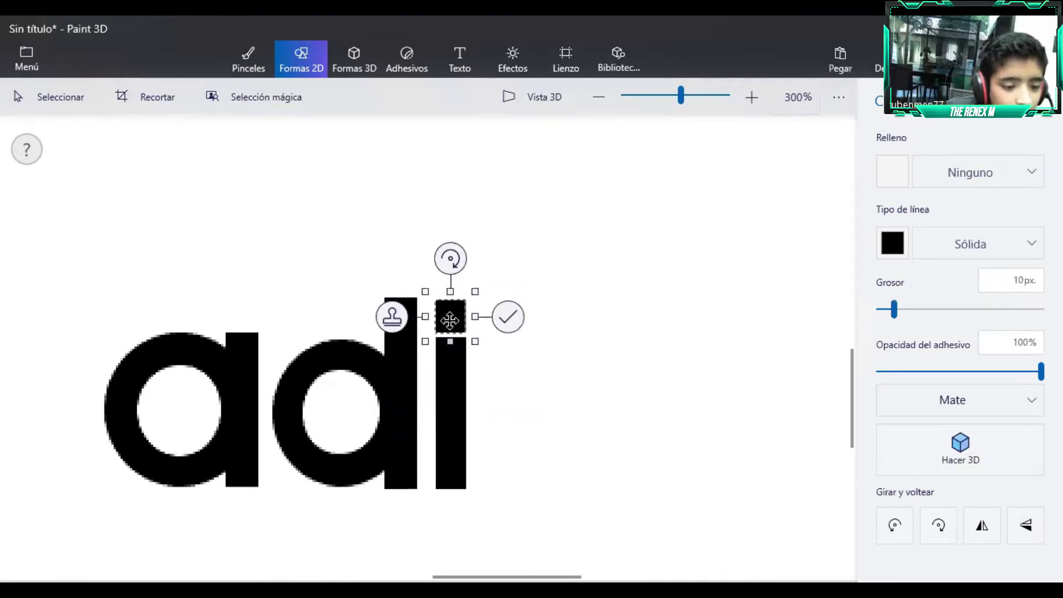
pyautogui.click(213, 425)
pyautogui.scroll(-1, 213, 425)
pyautogui.scroll(-3, 177, 411)
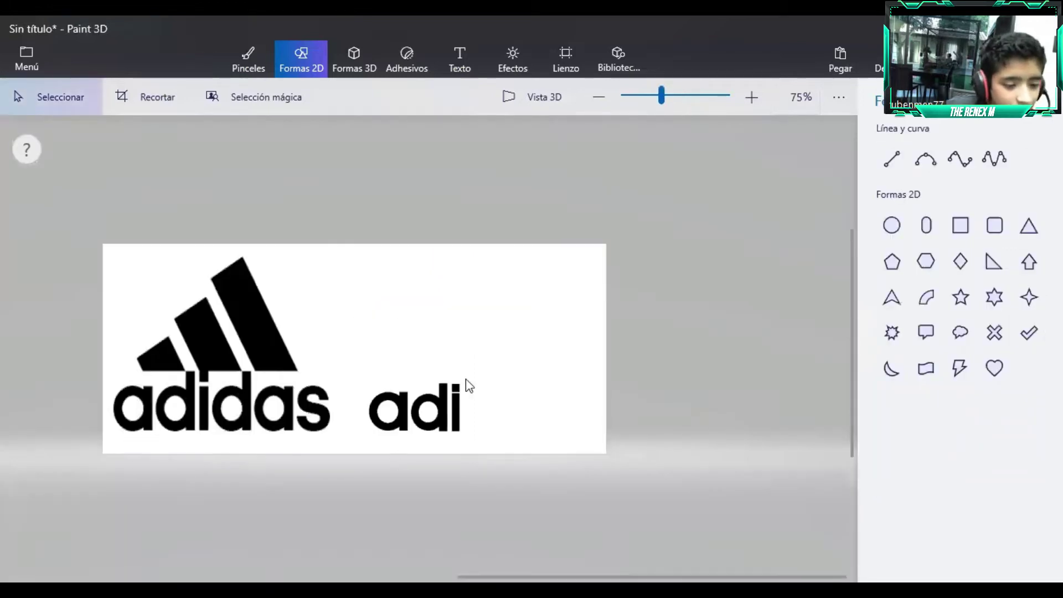
# Draw a rectangle over the dot of the "i" to extend its top slightly above the stem of the "d", and commit it.
pyautogui.scroll(1, 455, 391)
pyautogui.scroll(1, 455, 391)
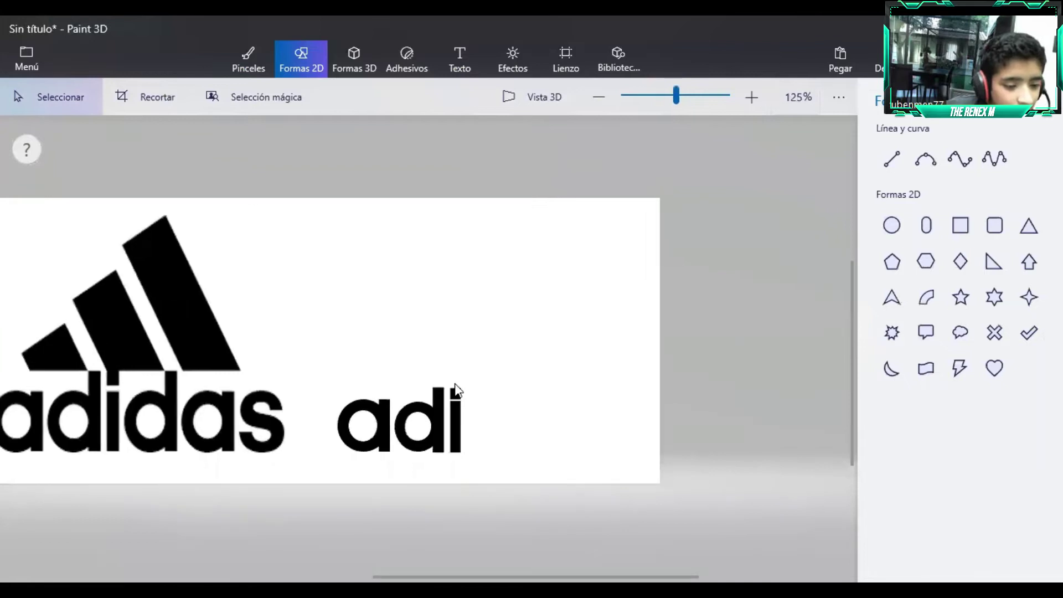
pyautogui.scroll(5, 455, 391)
pyautogui.click(958, 231)
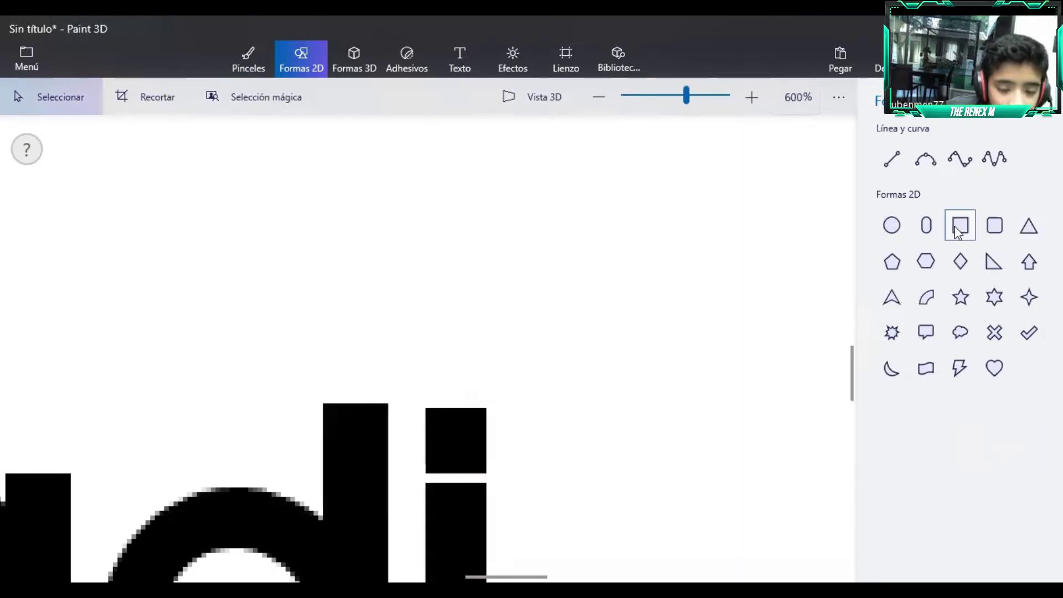
pyautogui.scroll(3, 454, 447)
pyautogui.moveTo(353, 304)
pyautogui.mouseDown()
pyautogui.moveTo(458, 397)
pyautogui.moveTo(503, 401)
pyautogui.mouseUp()
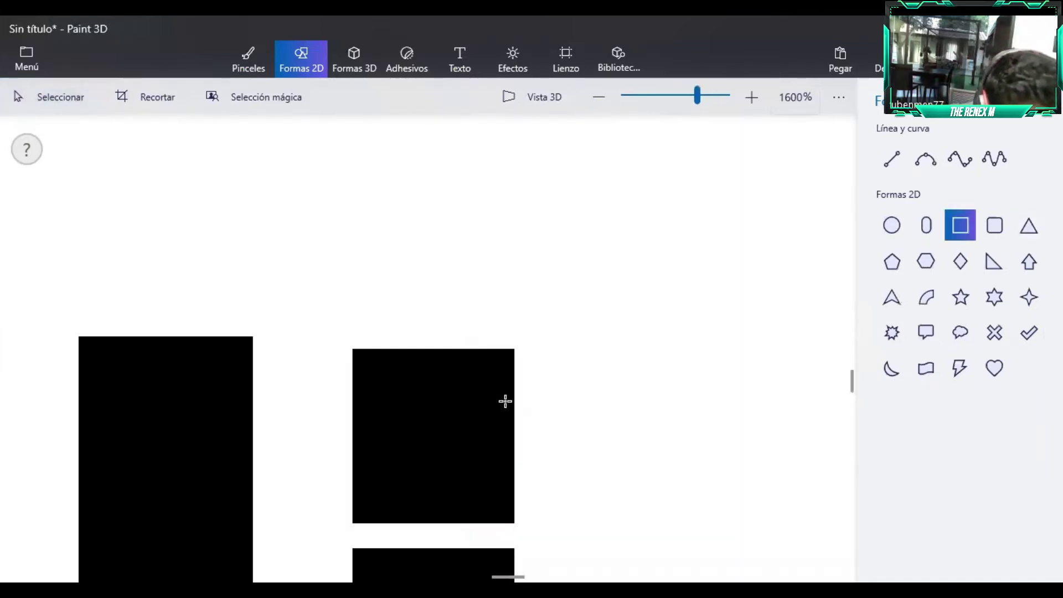
pyautogui.click(603, 432)
# Select the redrawn "d" with an area of about 68 × 110 px and paste a copy right after the "i".
pyautogui.scroll(-5, 625, 451)
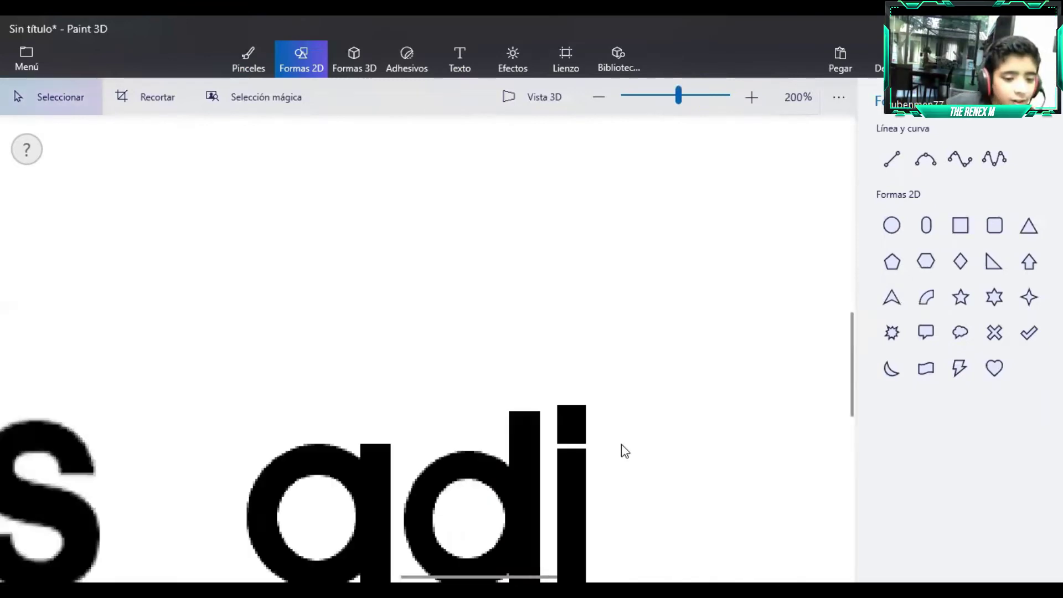
pyautogui.scroll(-1, 625, 451)
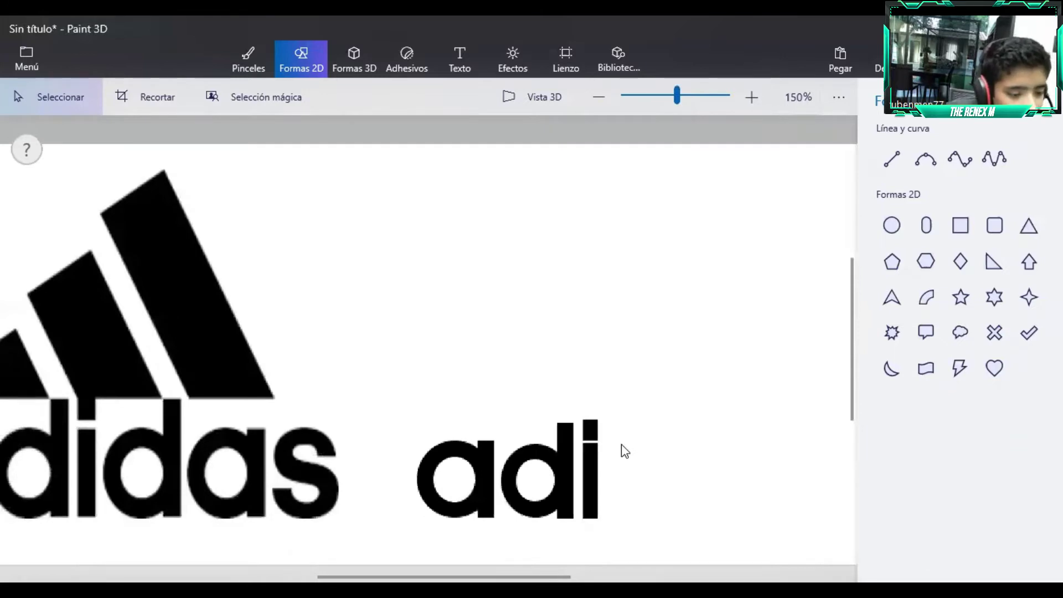
pyautogui.scroll(-1, 75, 466)
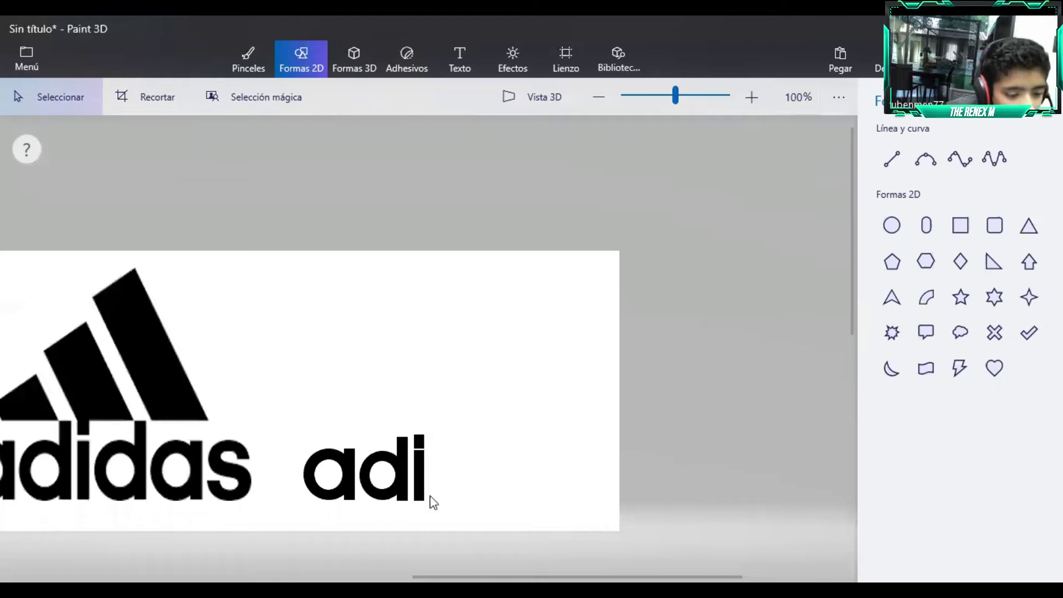
pyautogui.moveTo(411, 505)
pyautogui.mouseDown()
pyautogui.moveTo(381, 421)
pyautogui.moveTo(359, 421)
pyautogui.mouseUp()
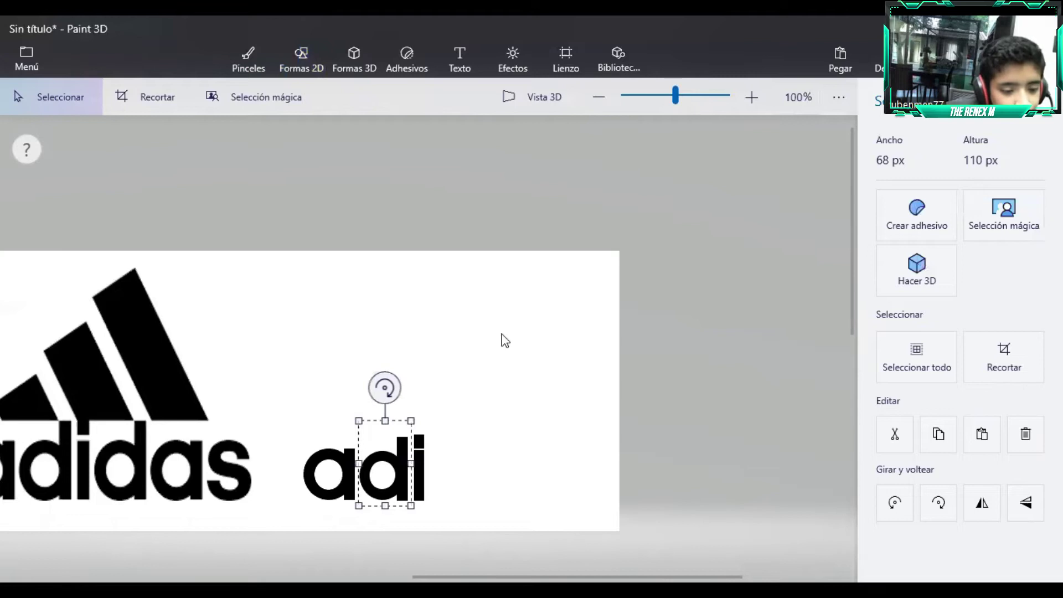
pyautogui.hotkey('ctrl', 'v')
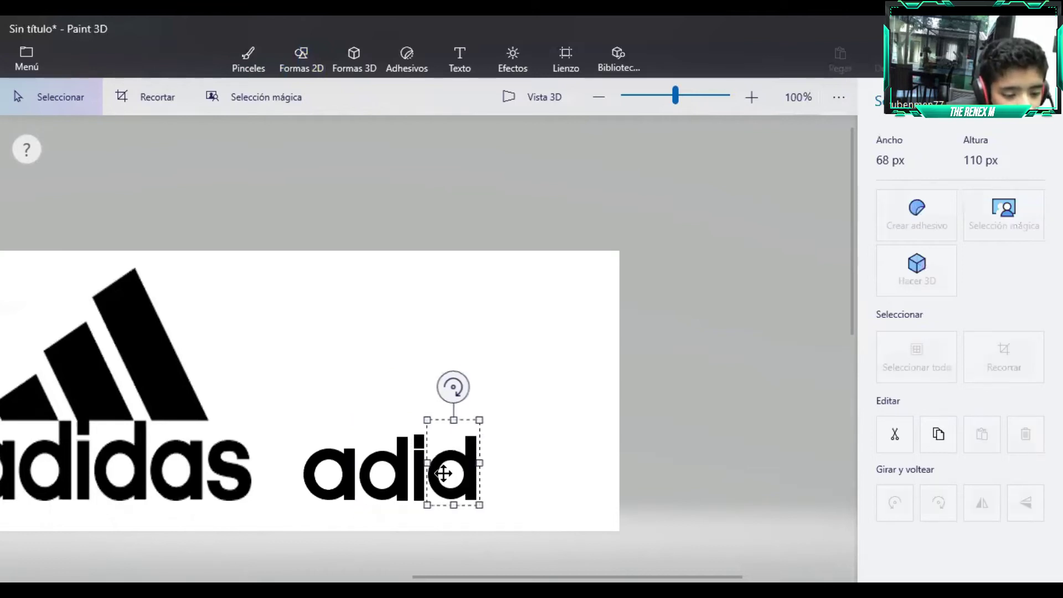
pyautogui.moveTo(446, 474); pyautogui.dragTo(445, 474)
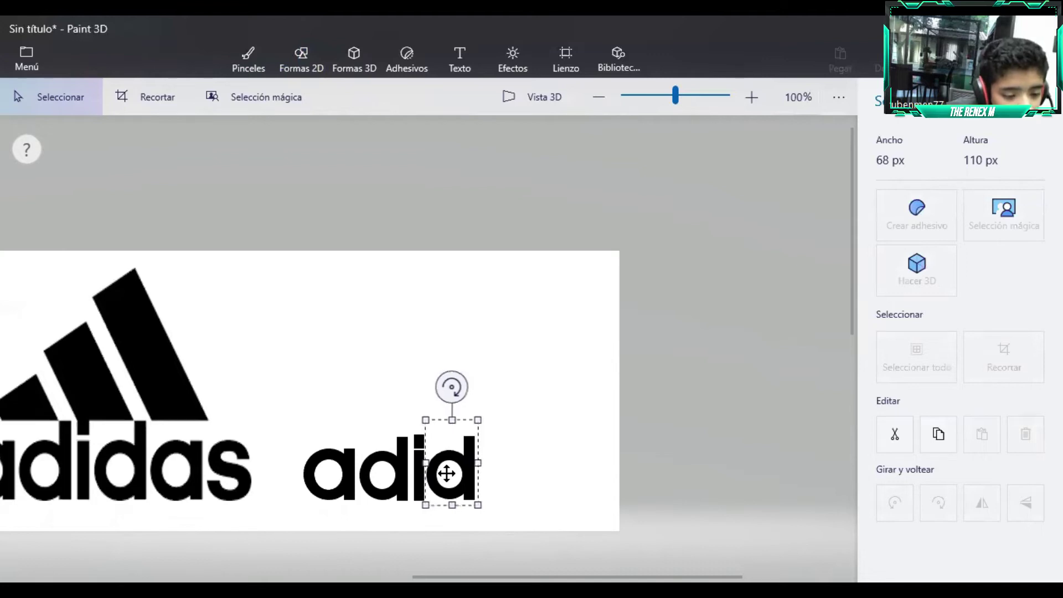
# Select the first redrawn "a" with an area of about 72 × 105 px and place a copy right after the second "d".
pyautogui.moveTo(357, 509); pyautogui.dragTo(302, 428)
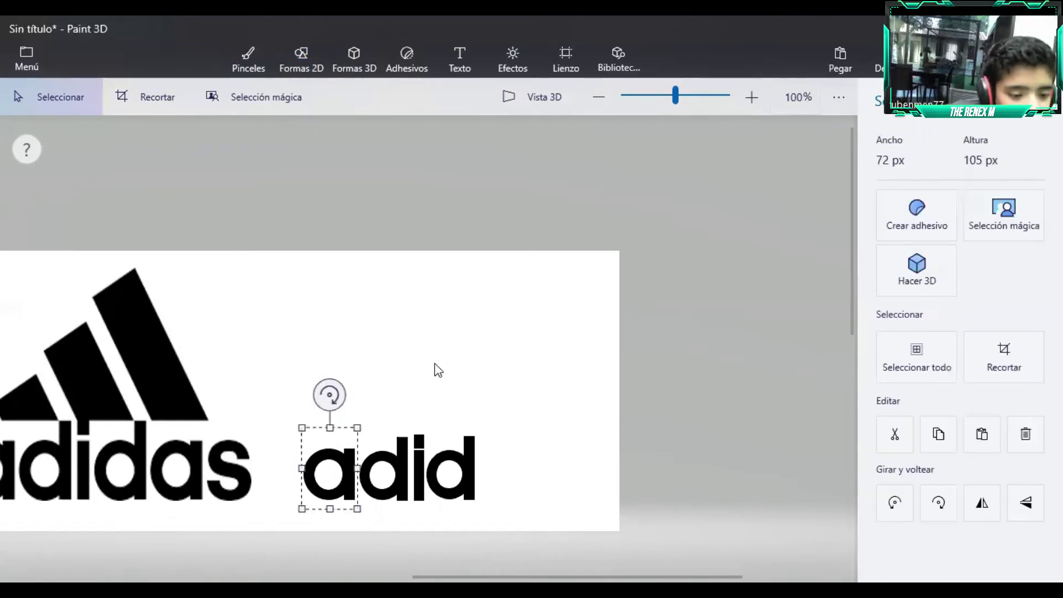
pyautogui.moveTo(347, 482); pyautogui.dragTo(506, 476)
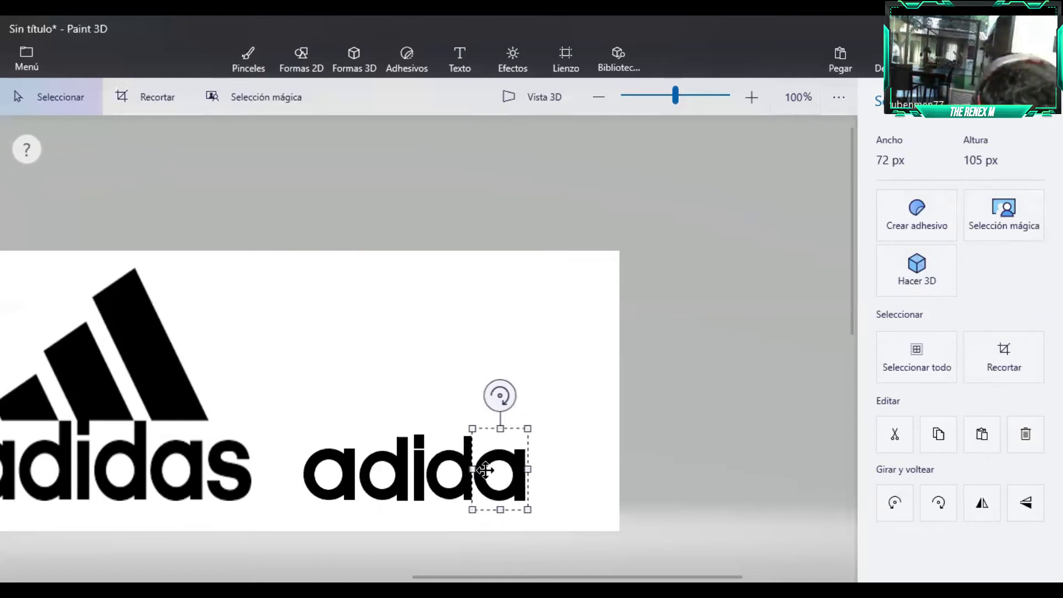
pyautogui.moveTo(493, 473); pyautogui.dragTo(500, 477)
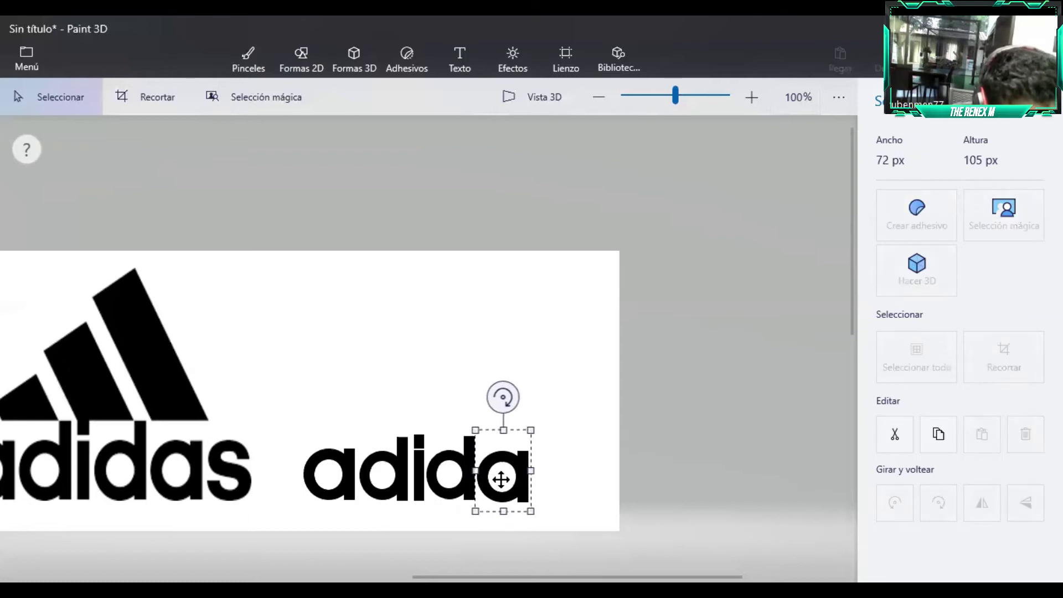
pyautogui.click(498, 520)
# Try to trace the reference "s" with a black curve 10 px thick.
pyautogui.scroll(-2, 474, 511)
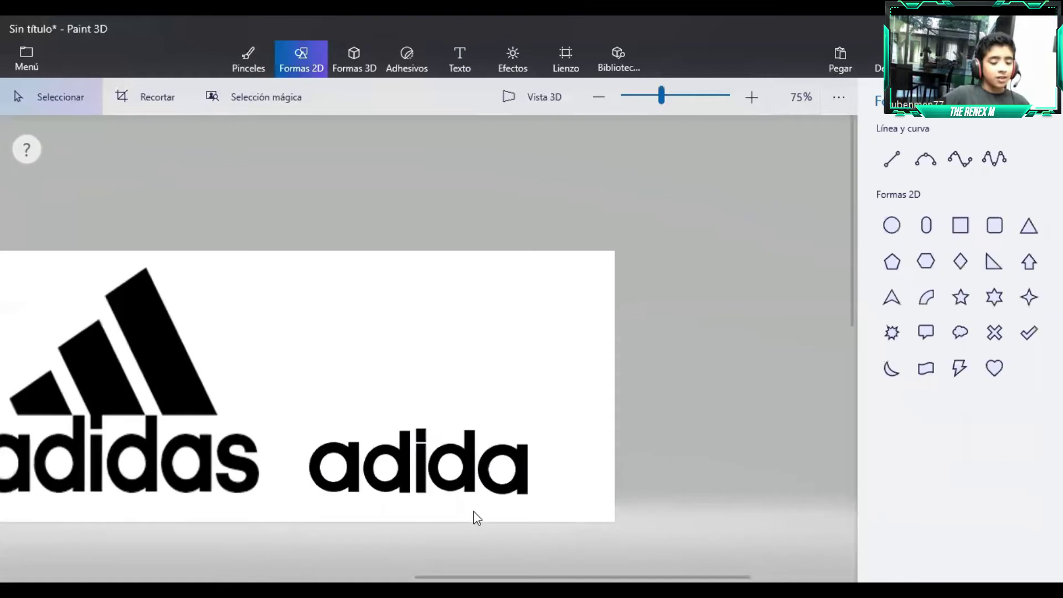
pyautogui.scroll(-1, 473, 510)
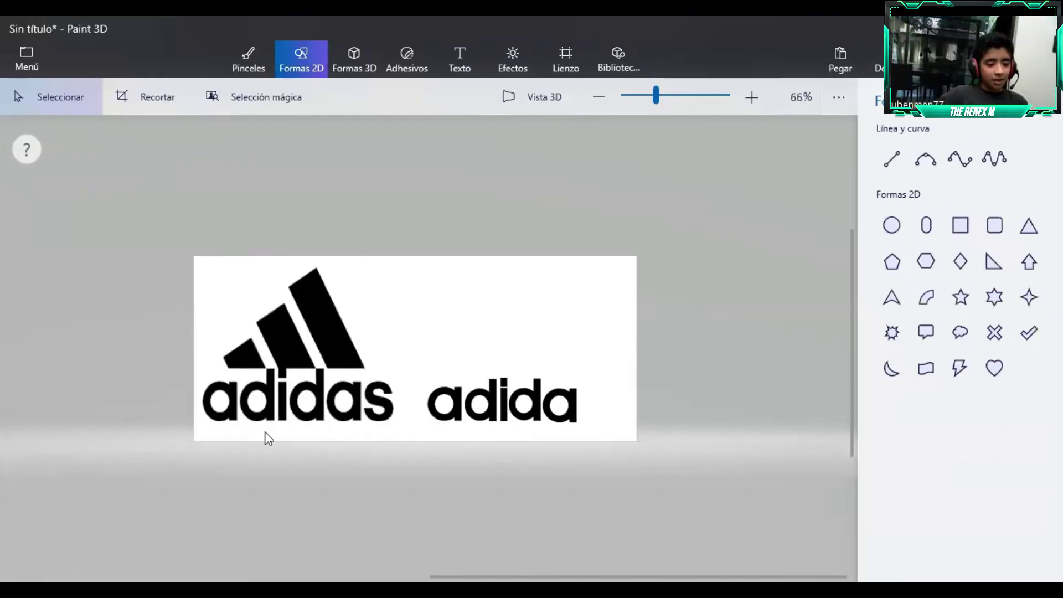
pyautogui.scroll(1, 352, 414)
pyautogui.scroll(4, 388, 394)
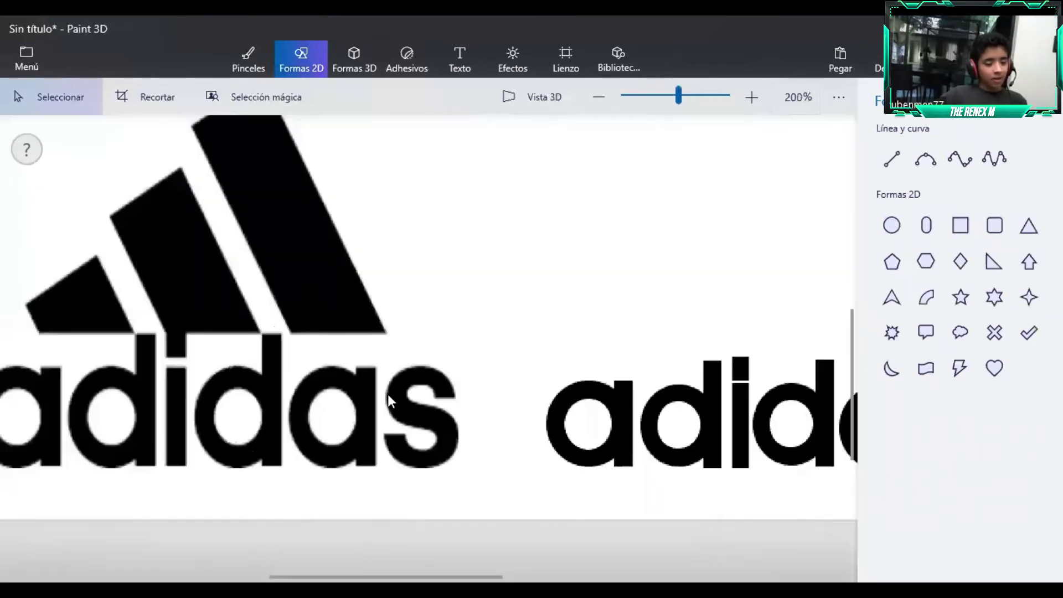
pyautogui.scroll(1, 570, 551)
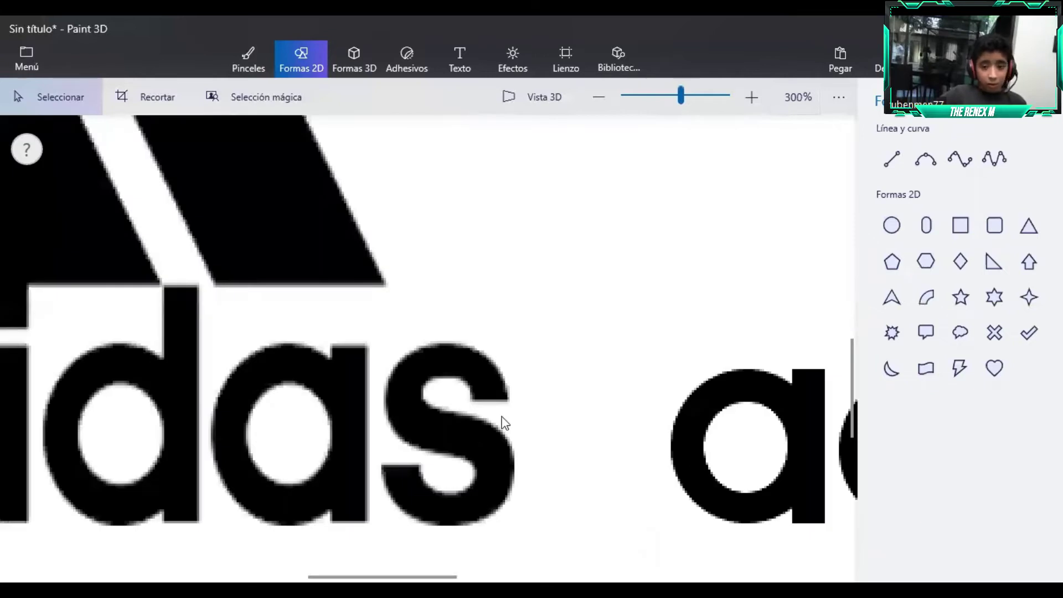
pyautogui.click(958, 160)
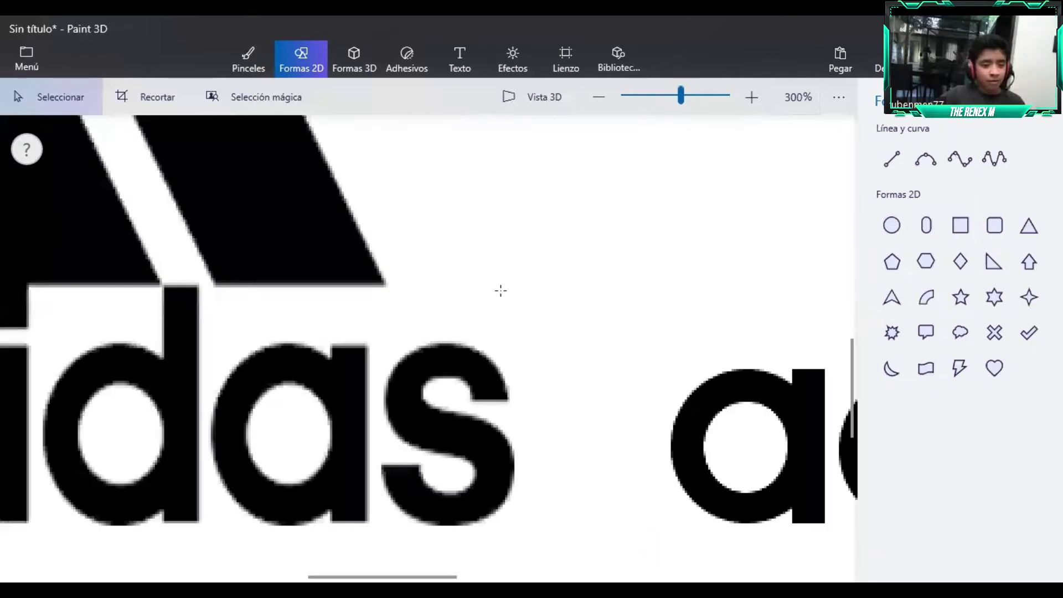
pyautogui.moveTo(403, 334); pyautogui.dragTo(501, 502)
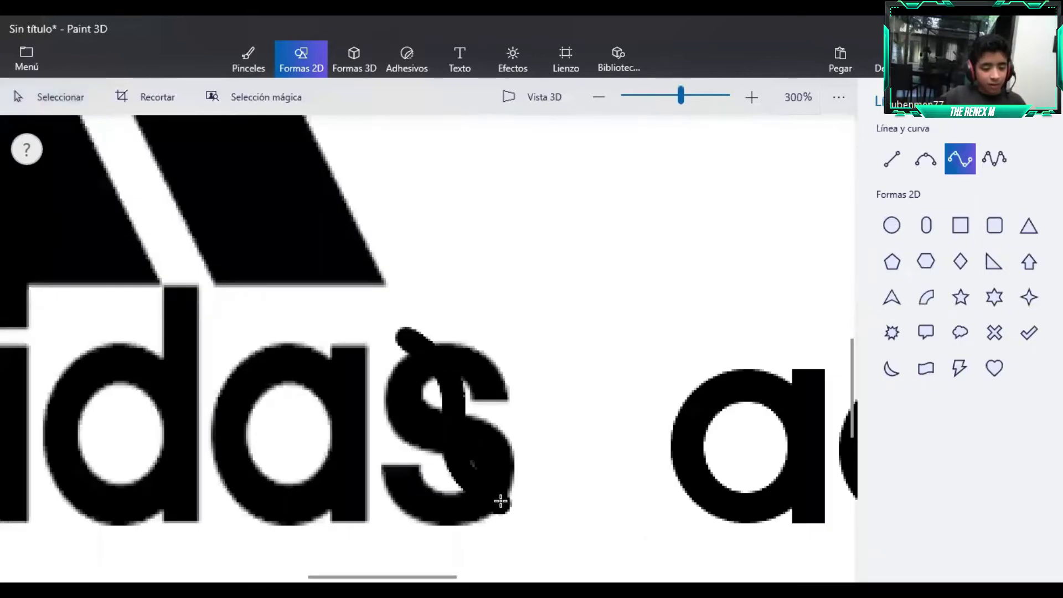
# Try to bend the curve's control points to the upper part of the reference "s", and delete the curve.
pyautogui.moveTo(373, 440)
pyautogui.mouseDown()
pyautogui.moveTo(340, 493)
pyautogui.moveTo(355, 322)
pyautogui.moveTo(385, 250)
pyautogui.moveTo(353, 255)
pyautogui.moveTo(442, 262)
pyautogui.mouseUp()
pyautogui.moveTo(391, 236)
pyautogui.mouseDown()
pyautogui.moveTo(331, 250)
pyautogui.moveTo(338, 241)
pyautogui.moveTo(358, 302)
pyautogui.mouseUp()
pyautogui.moveTo(480, 371); pyautogui.dragTo(486, 377)
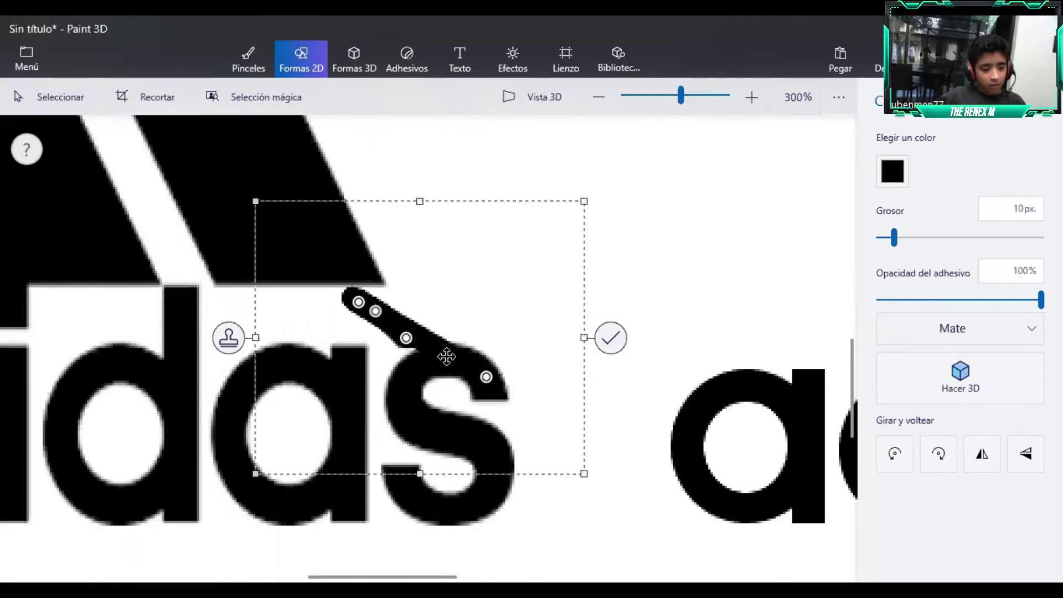
pyautogui.moveTo(365, 367); pyautogui.dragTo(374, 381)
pyautogui.moveTo(375, 311); pyautogui.dragTo(324, 390)
pyautogui.moveTo(359, 305)
pyautogui.mouseDown()
pyautogui.moveTo(376, 349)
pyautogui.moveTo(410, 369)
pyautogui.moveTo(380, 406)
pyautogui.moveTo(417, 440)
pyautogui.mouseUp()
pyautogui.moveTo(323, 390); pyautogui.dragTo(467, 452)
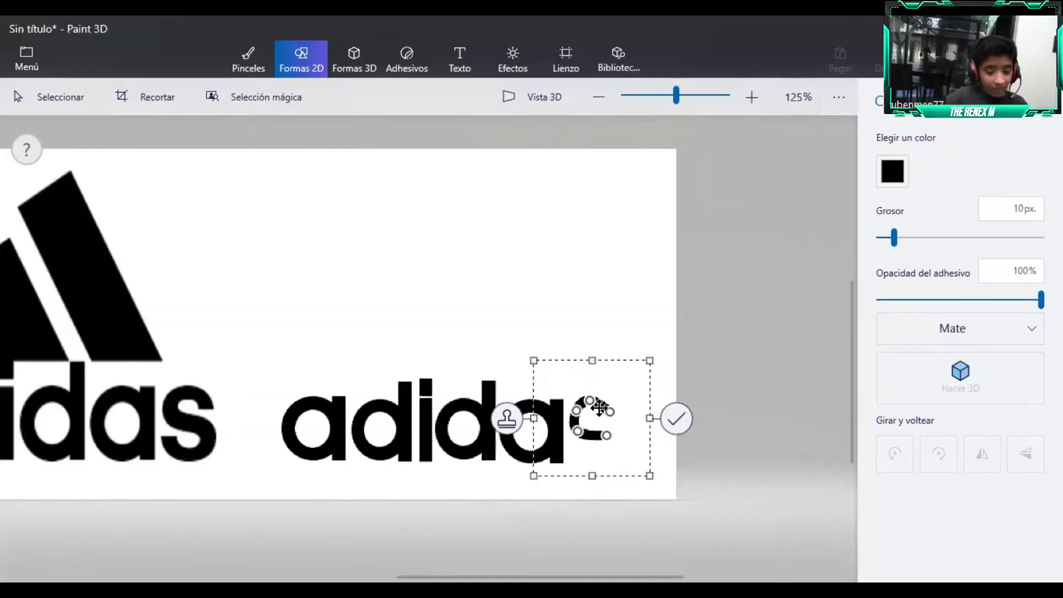
pyautogui.scroll(3, 599, 409)
pyautogui.press('Delete')
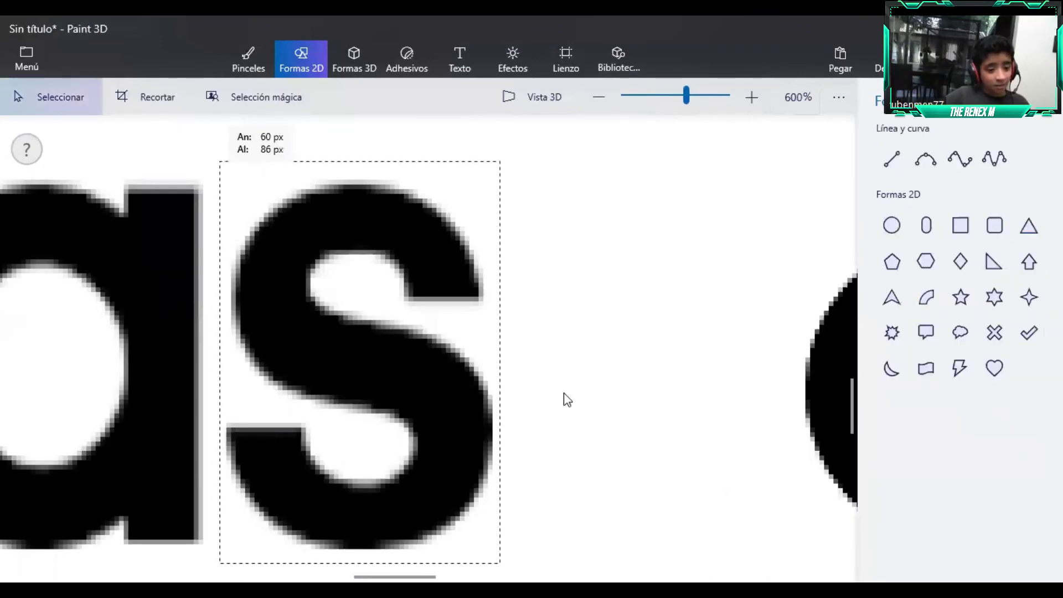
# Copy the reference "s", paste it at about 52 × 71 px and place it right after the last redrawn "a".
pyautogui.scroll(-8, 806, 458)
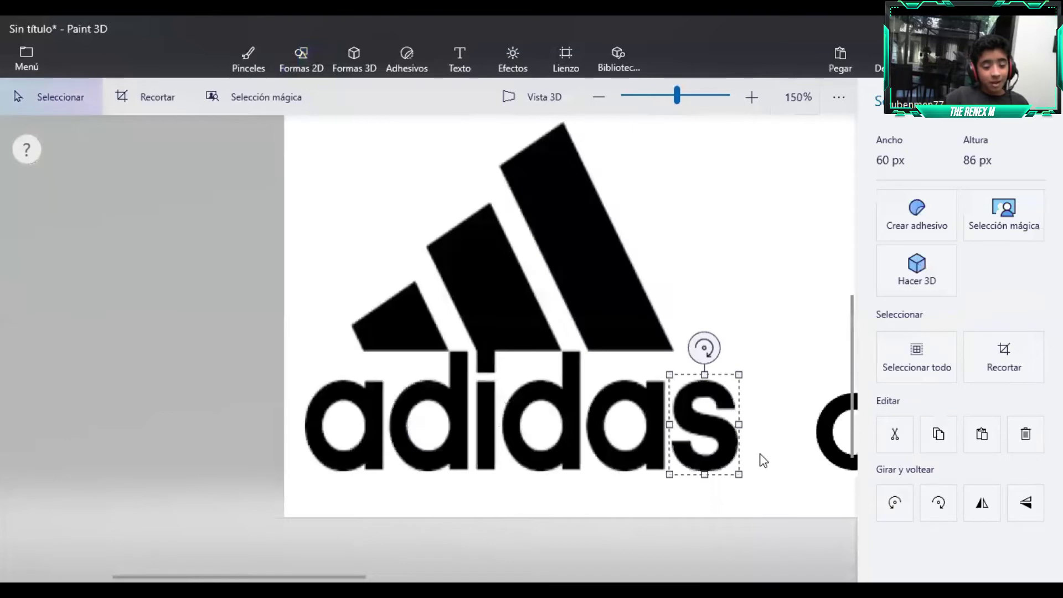
pyautogui.scroll(5, 715, 431)
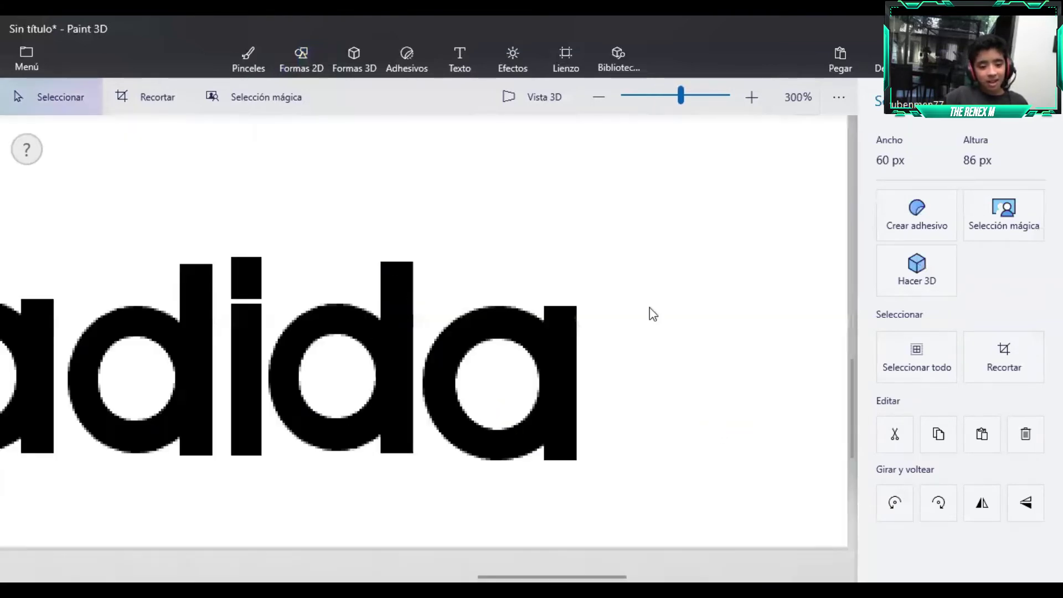
pyautogui.hotkey('ctrl', 'v')
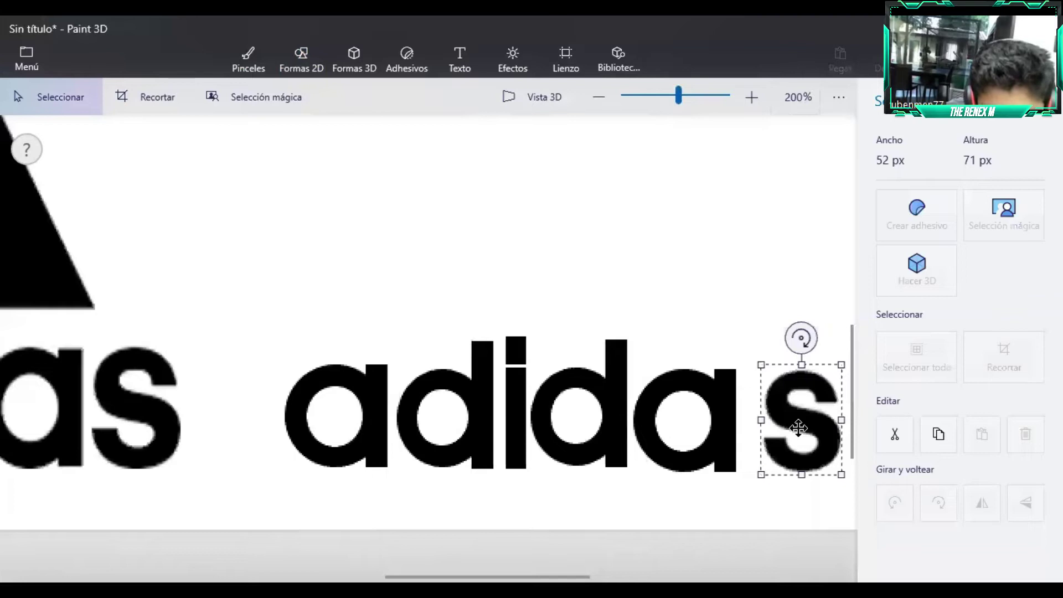
pyautogui.moveTo(808, 428); pyautogui.dragTo(791, 429)
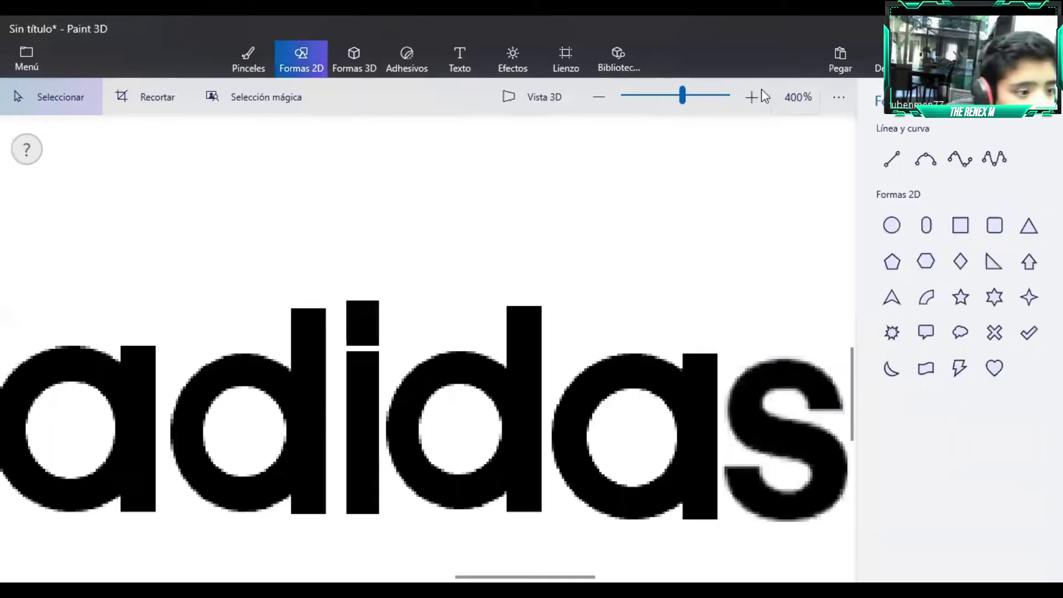
# Fill the pasted "s" with black at 15% tolerance to sharpen its blurred edges.
pyautogui.click(761, 89)
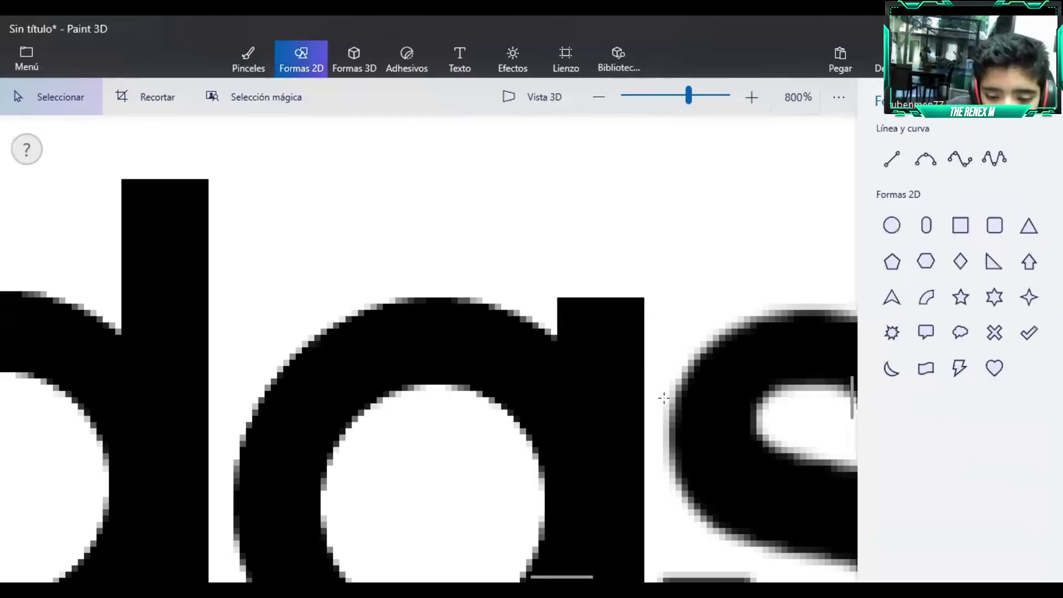
pyautogui.hotkey('ctrl', 'w')
pyautogui.click(729, 445)
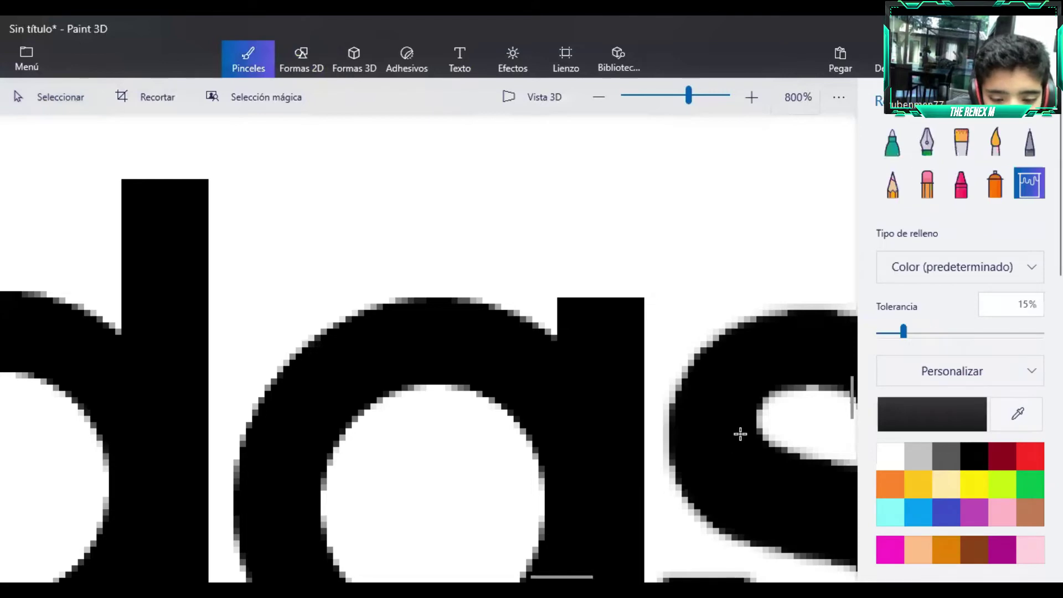
# Draw an upright rectangle beside the reference stripes and give it a solid black outline 100 px thick.
pyautogui.scroll(-3, 741, 434)
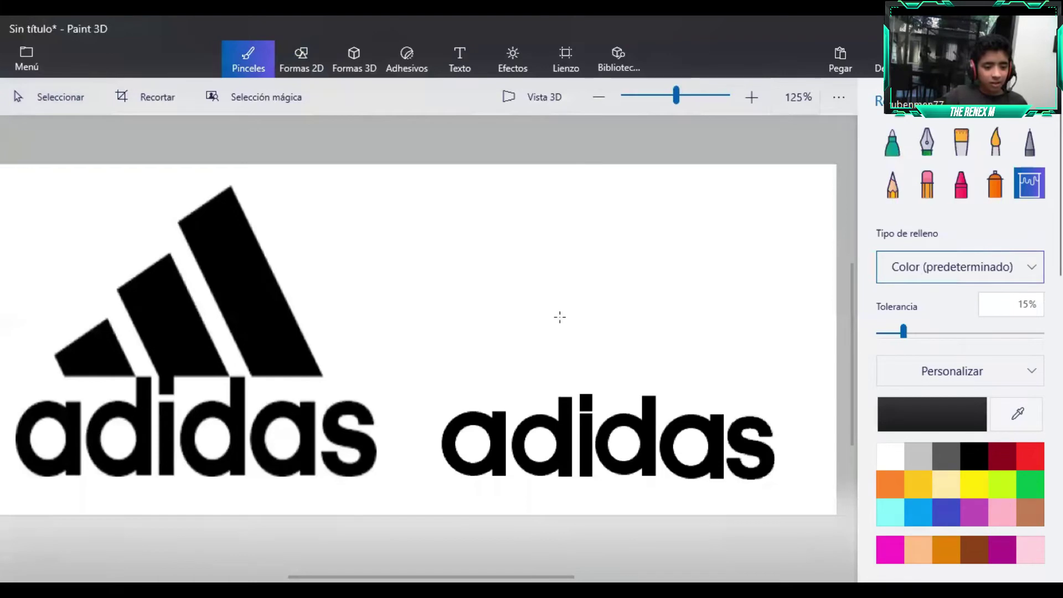
pyautogui.scroll(-5, 560, 317)
pyautogui.scroll(3, 389, 242)
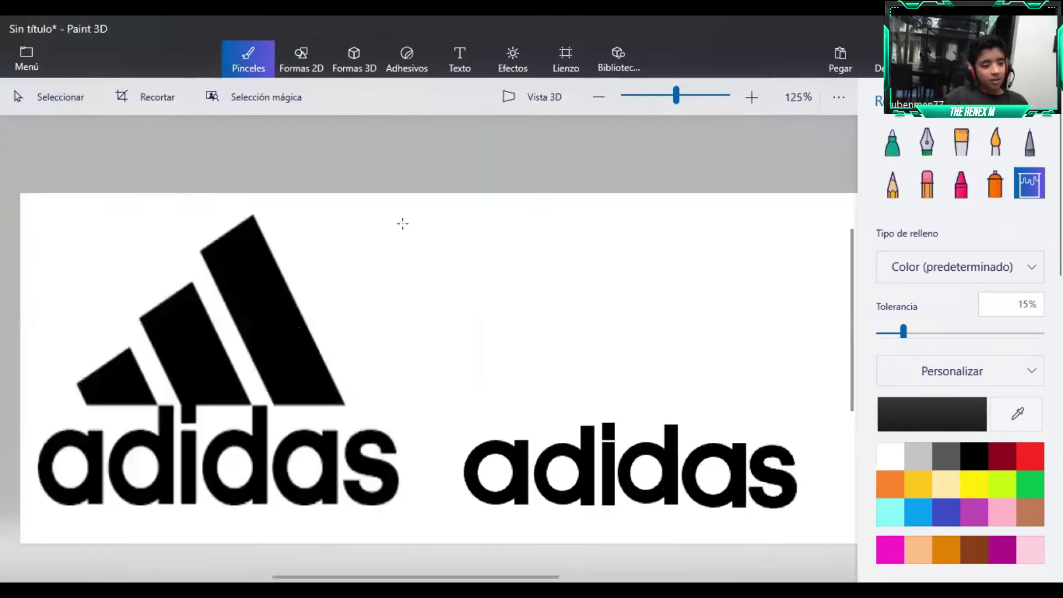
pyautogui.scroll(3, 401, 223)
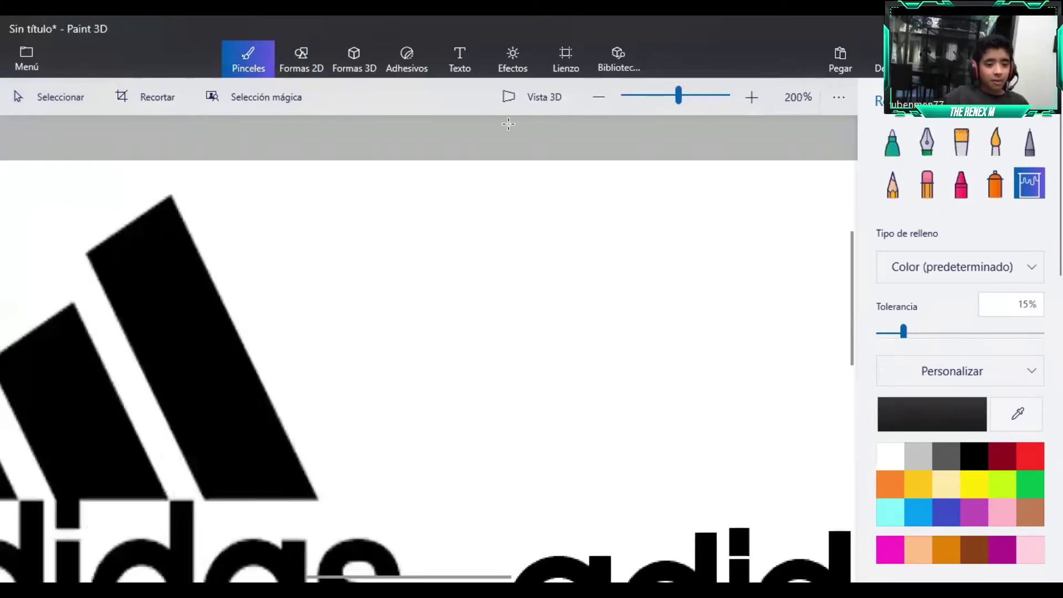
pyautogui.click(363, 57)
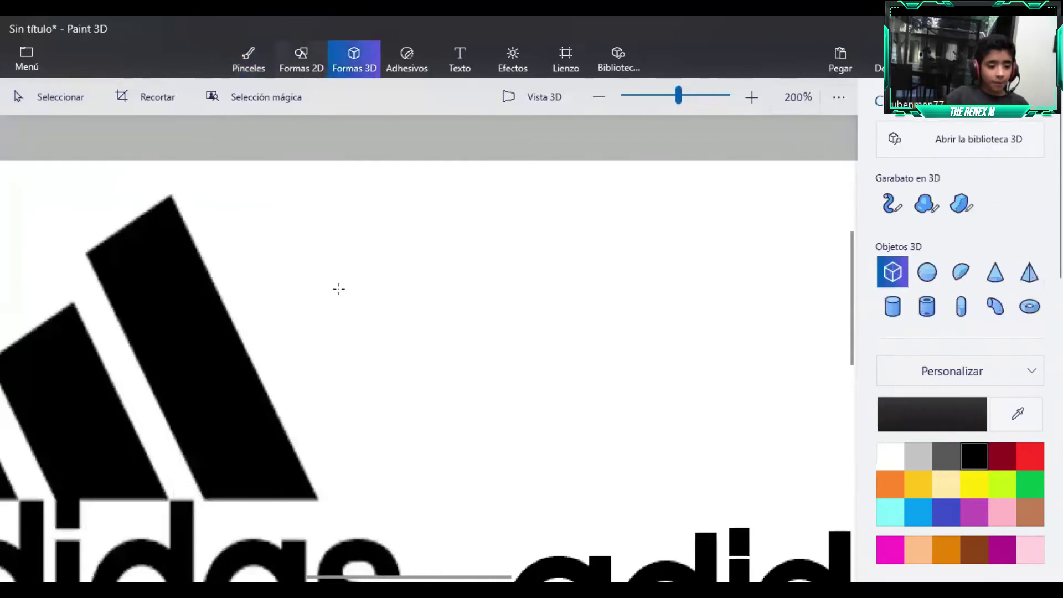
pyautogui.hotkey('ctrl', '2')
pyautogui.moveTo(459, 437); pyautogui.dragTo(359, 220)
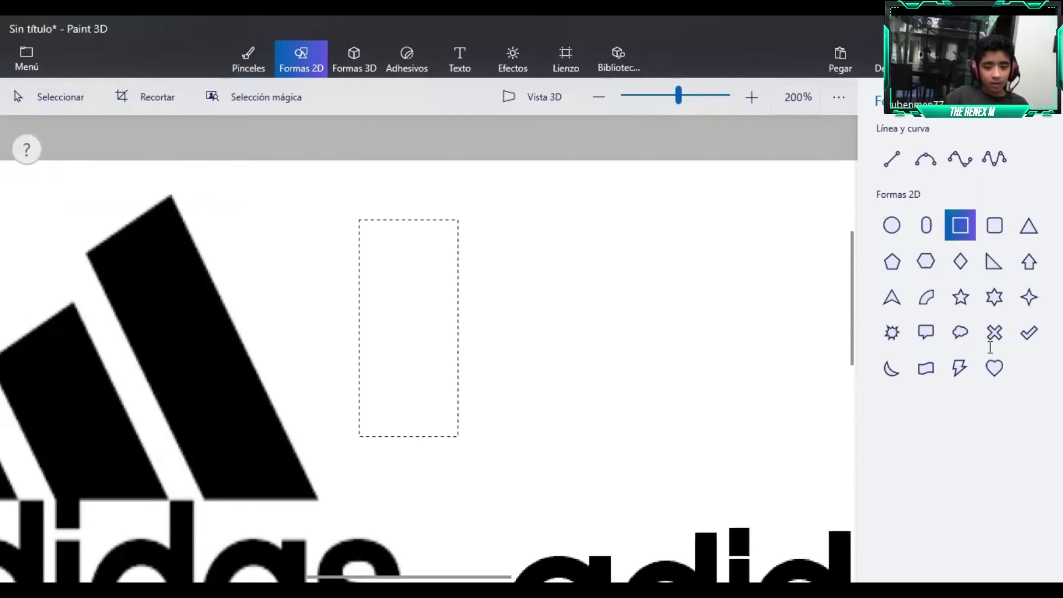
pyautogui.click(902, 295)
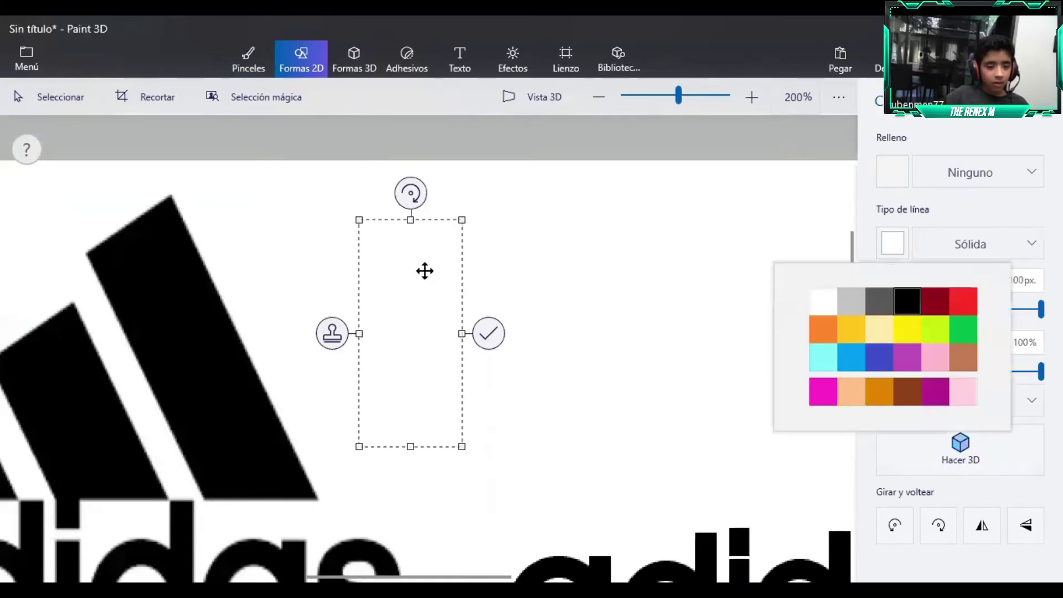
# Rotate the black rectangle to about -31° and position it above the redrawn lettering as a logo stripe.
pyautogui.moveTo(350, 210); pyautogui.dragTo(301, 252)
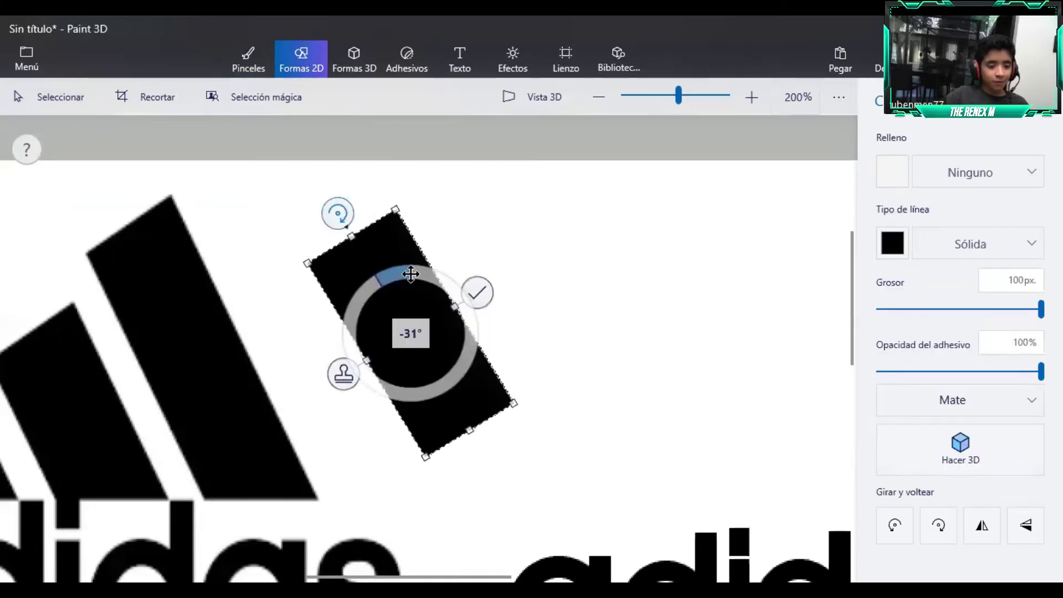
pyautogui.scroll(-2, 447, 374)
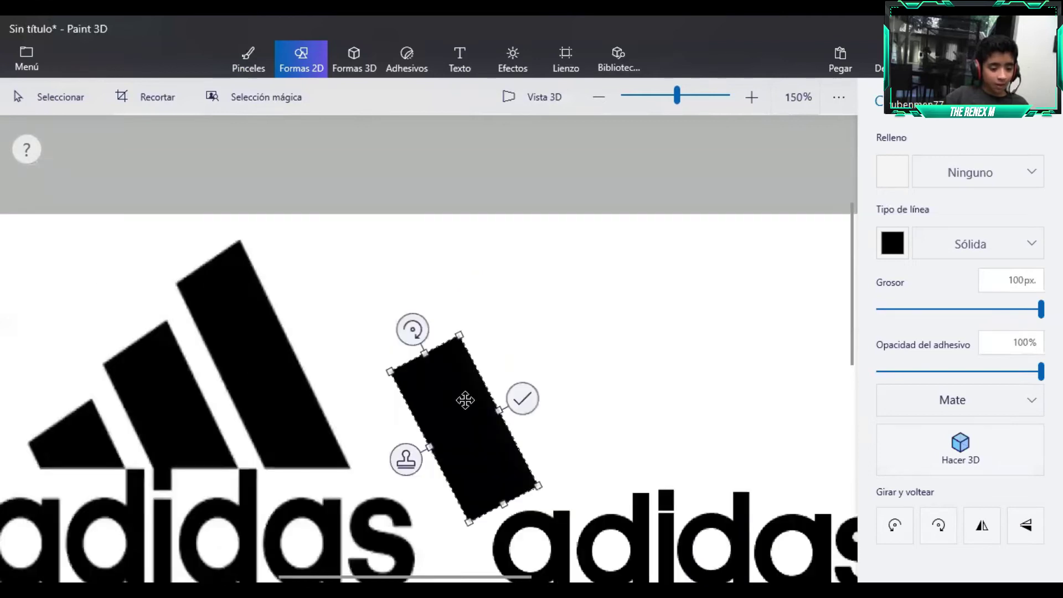
pyautogui.scroll(-1, 466, 399)
pyautogui.moveTo(477, 355); pyautogui.dragTo(484, 334)
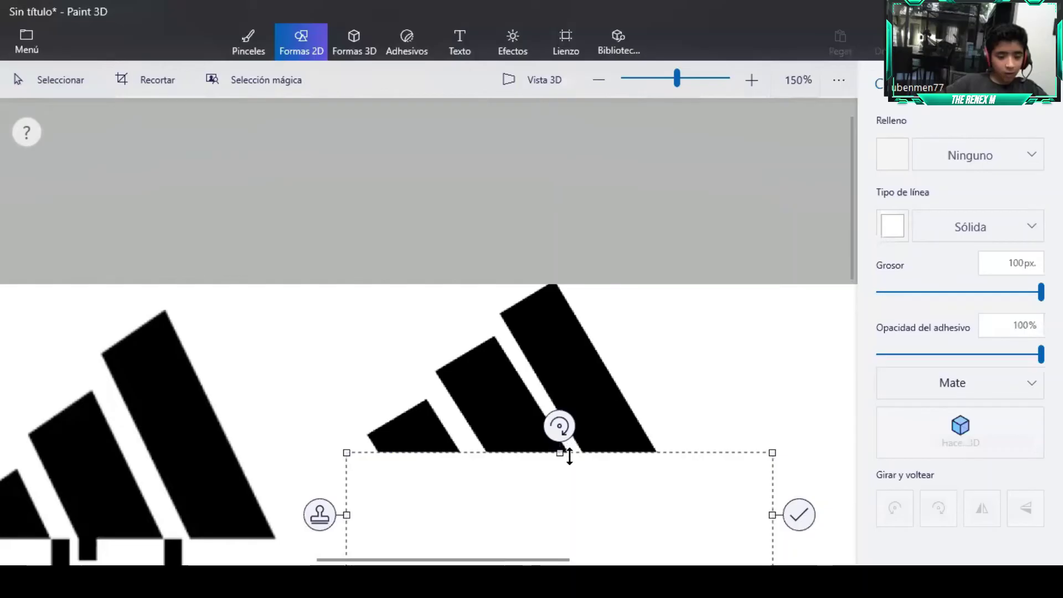
# Adjust the white rectangle's upper and lower edges to trim the three new stripes flat at the base, and shift it slightly lower.
pyautogui.moveTo(567, 451); pyautogui.dragTo(568, 452)
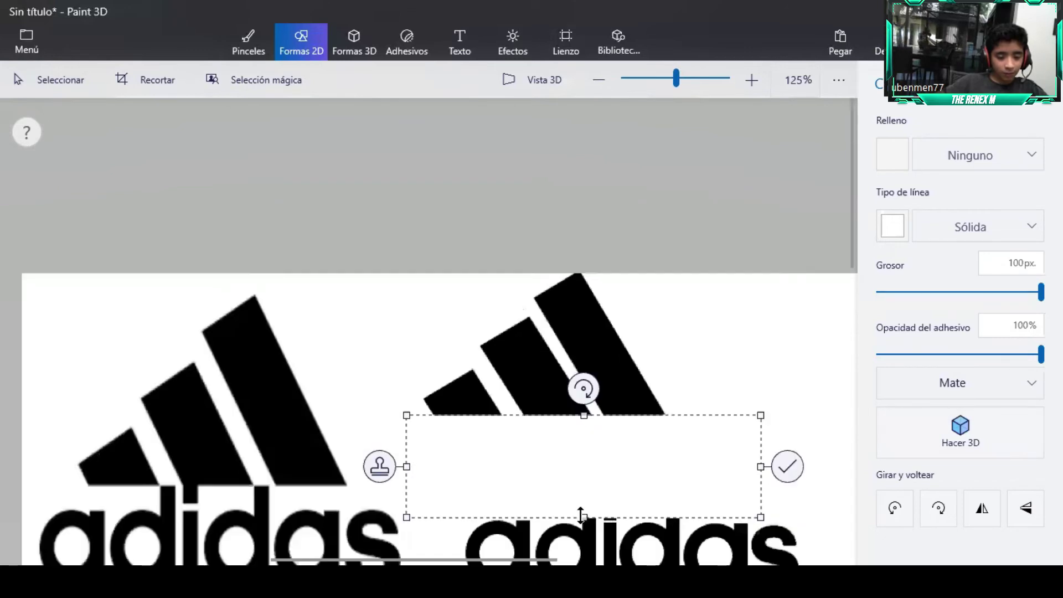
pyautogui.moveTo(585, 493)
pyautogui.mouseDown()
pyautogui.moveTo(586, 484)
pyautogui.moveTo(589, 503)
pyautogui.mouseUp()
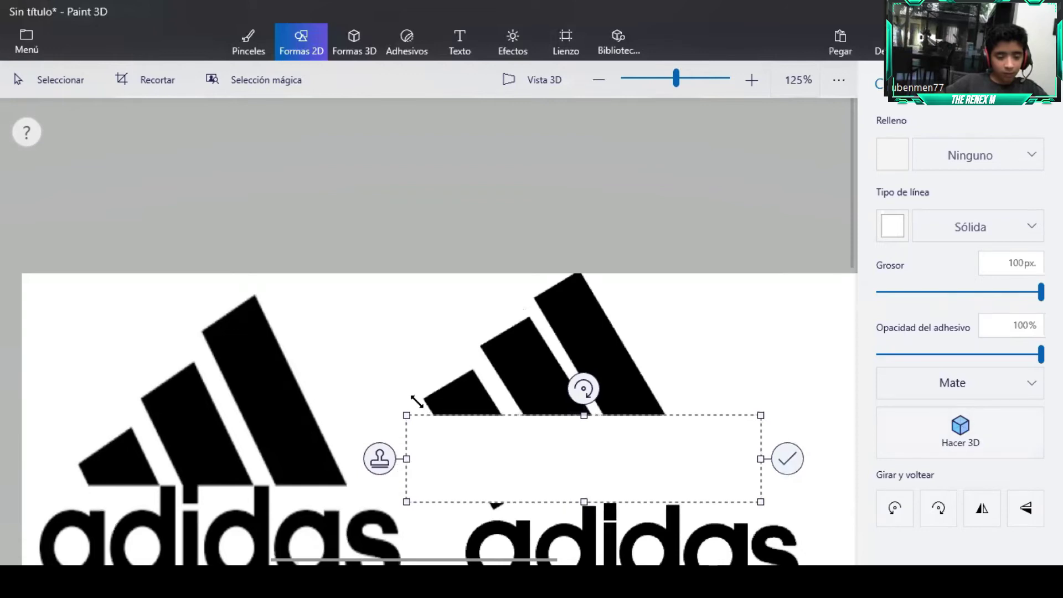
pyautogui.moveTo(560, 442); pyautogui.dragTo(568, 450)
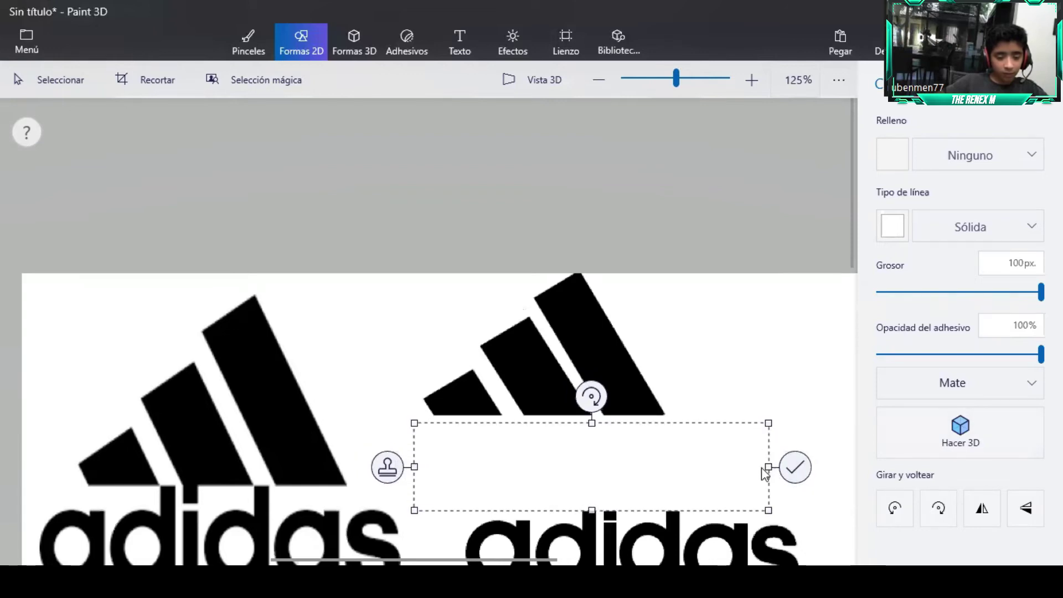
# Narrow the white rectangle, place it over the black remnant just above the redrawn "a" and commit it.
pyautogui.moveTo(627, 416); pyautogui.dragTo(246, 402)
pyautogui.moveTo(352, 405); pyautogui.dragTo(505, 470)
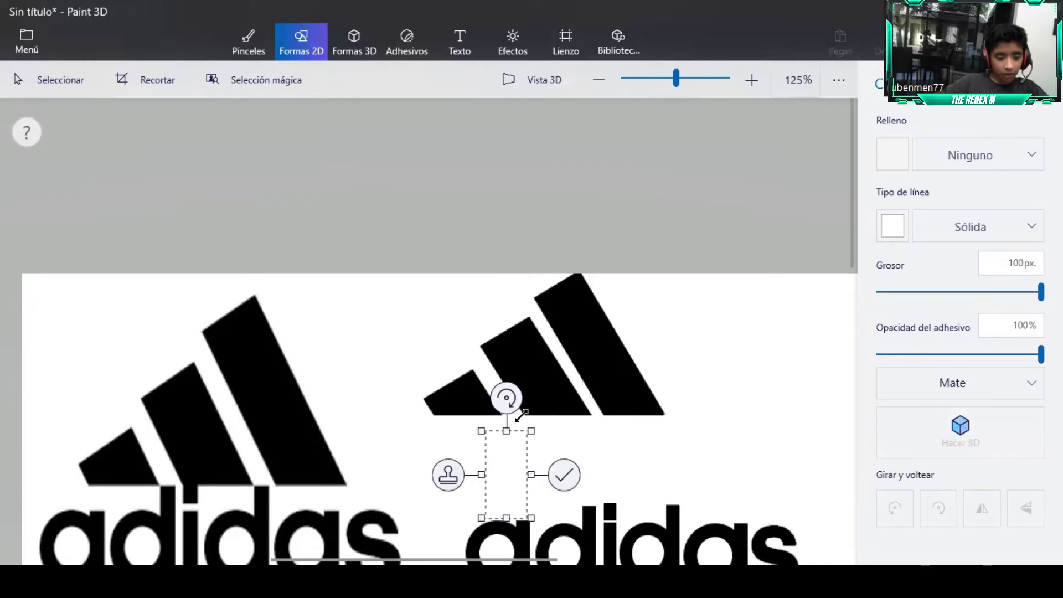
pyautogui.moveTo(522, 415); pyautogui.dragTo(520, 410)
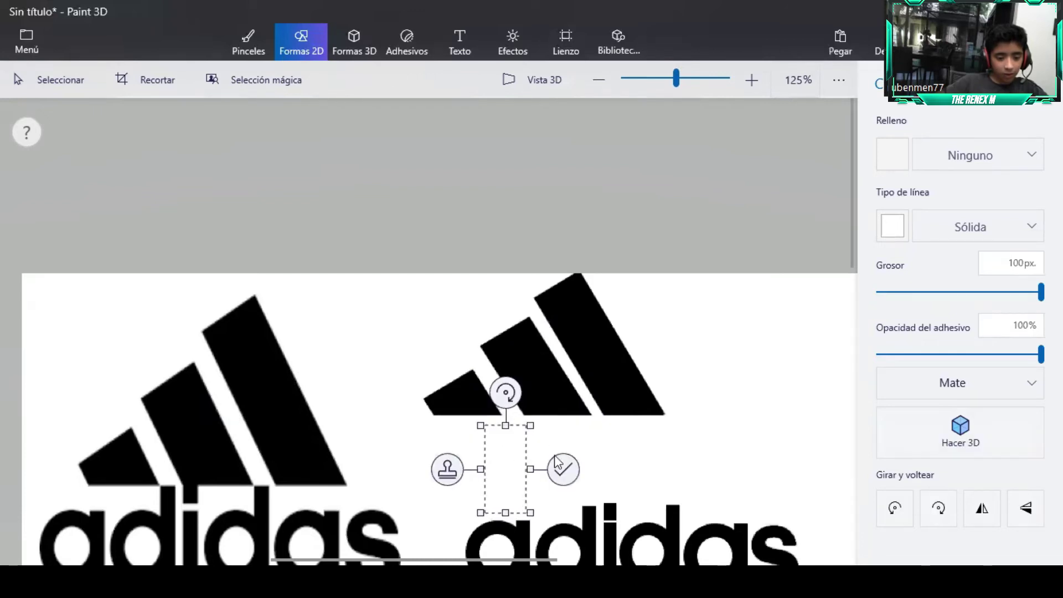
pyautogui.click(669, 319)
# Select an area of about 370 × 179 px around the three new stripes and isolate them with Magic Select.
pyautogui.scroll(-2, 667, 313)
pyautogui.scroll(1, 667, 317)
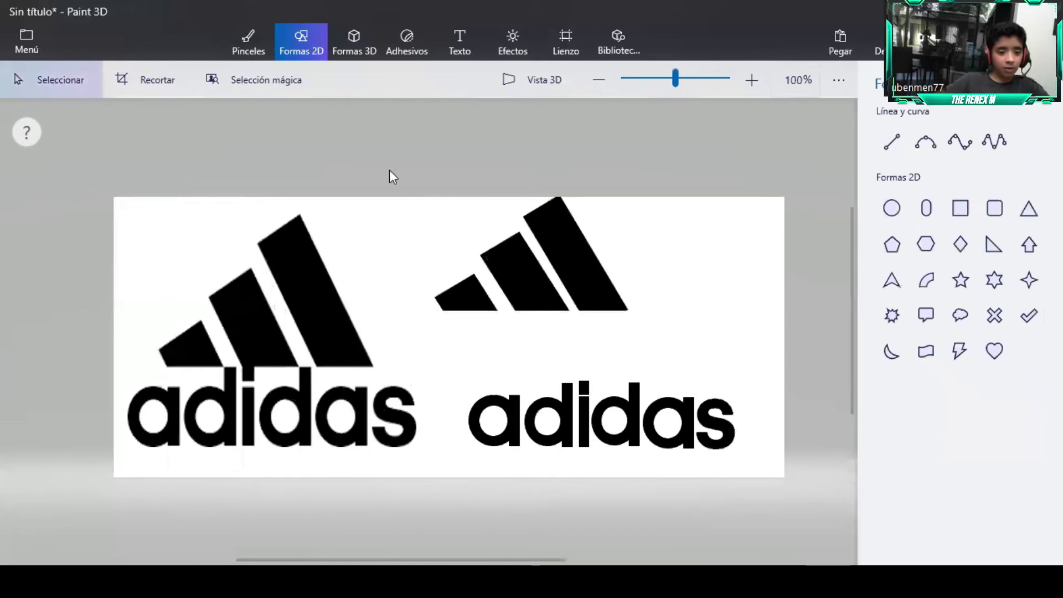
pyautogui.moveTo(390, 170); pyautogui.dragTo(676, 336)
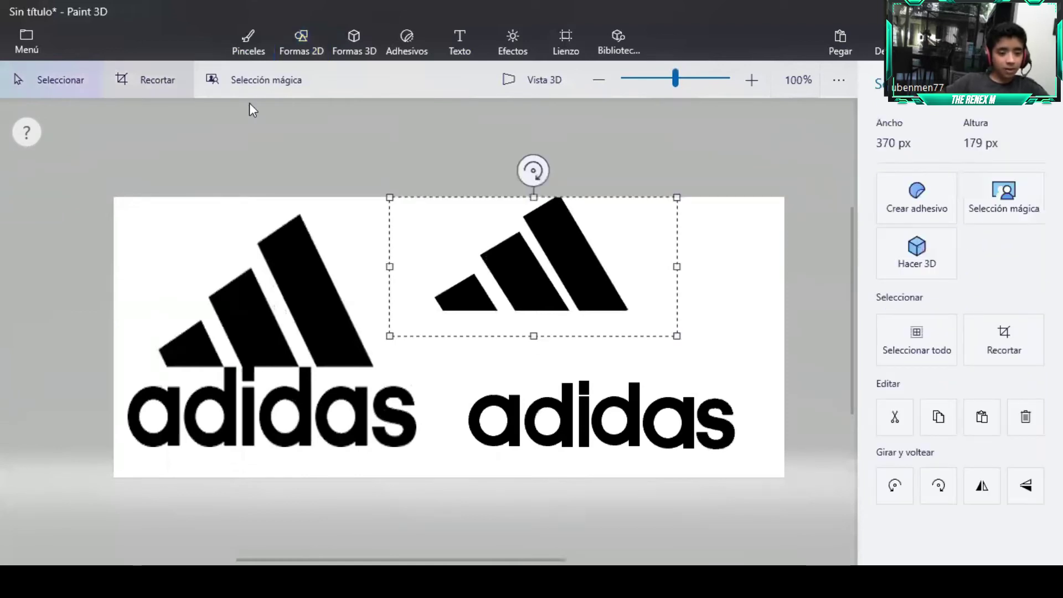
pyautogui.click(252, 83)
pyautogui.scroll(2, 466, 282)
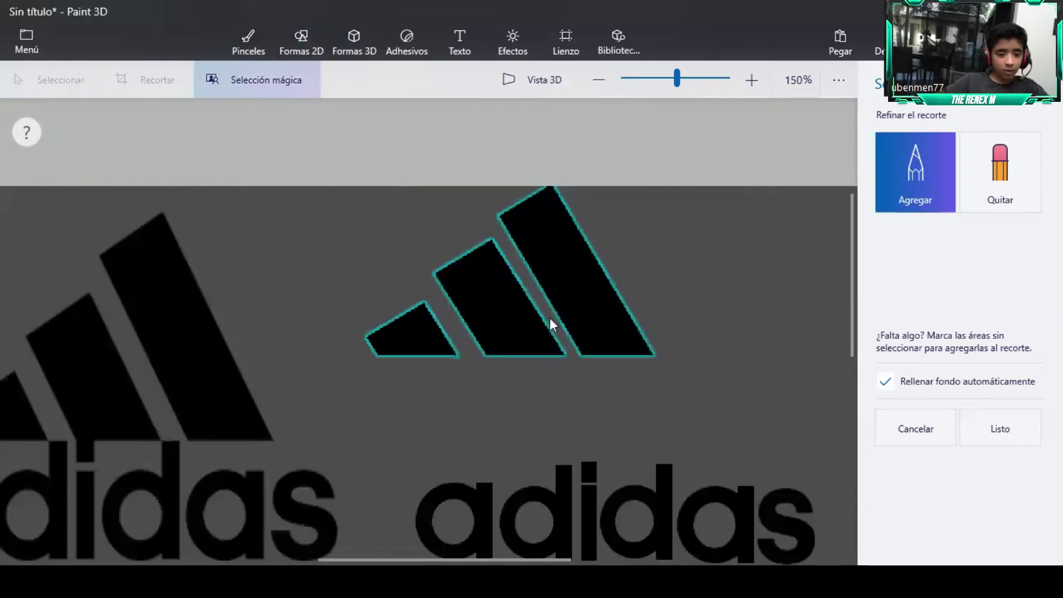
# Finish the cutout, place the three stripes directly above the redrawn lettering, and resize them slightly from their upper corner.
pyautogui.moveTo(570, 337); pyautogui.dragTo(602, 370)
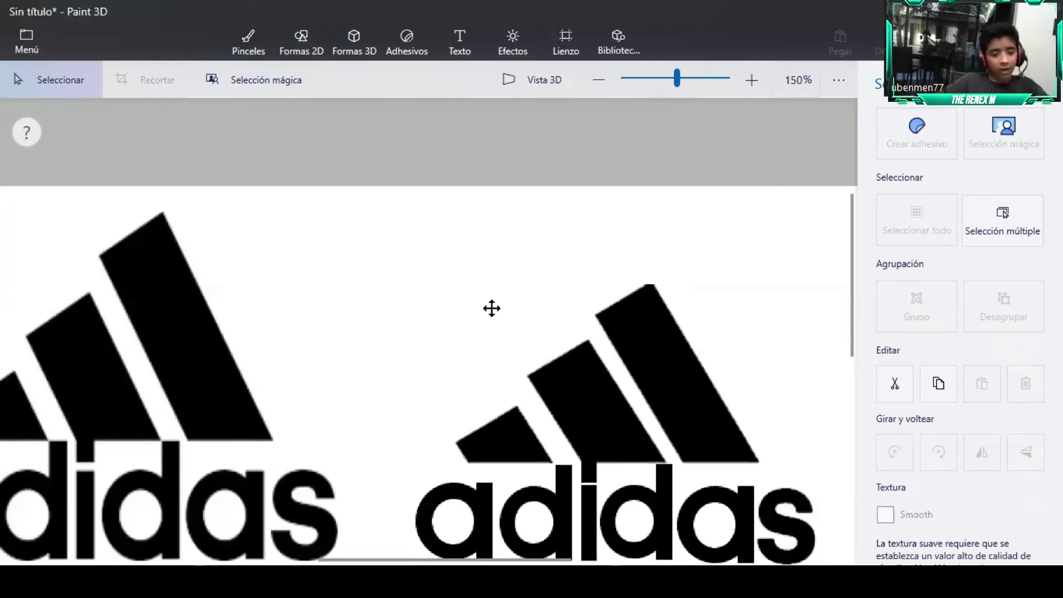
pyautogui.moveTo(442, 268); pyautogui.dragTo(436, 265)
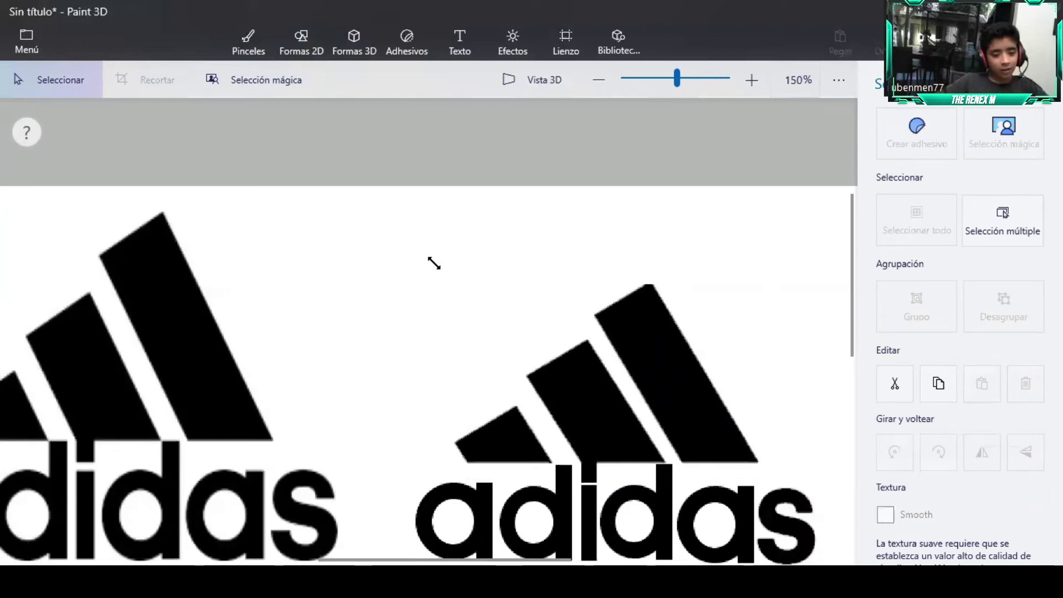
pyautogui.click(434, 264)
# Lay the stripe cutout over the reference logo's stripes and enlarge it slightly from its upper corner for comparison.
pyautogui.scroll(-1, 319, 307)
pyautogui.moveTo(329, 318); pyautogui.dragTo(110, 340)
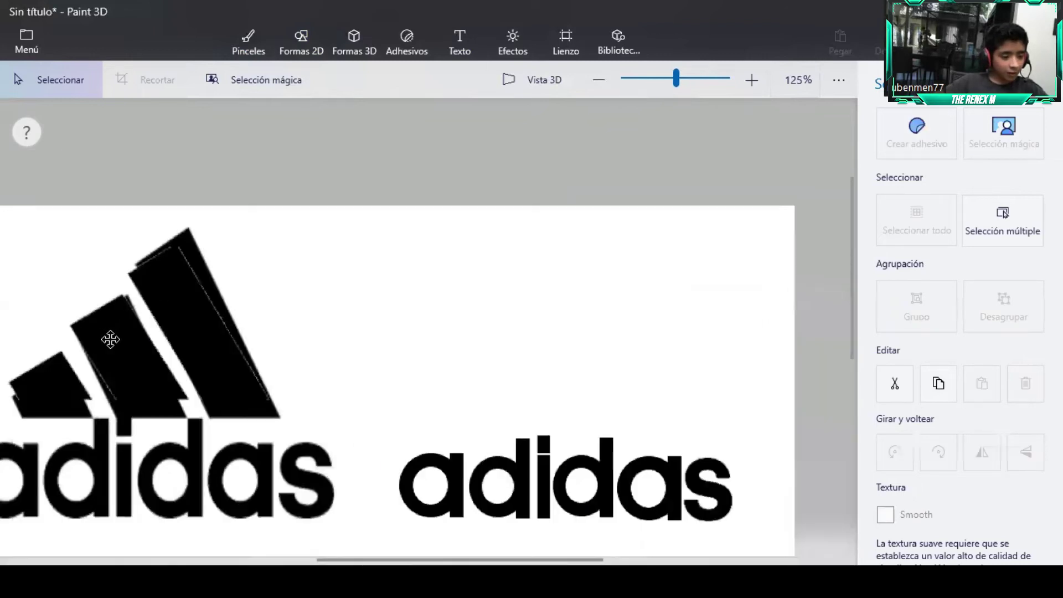
pyautogui.click(246, 305)
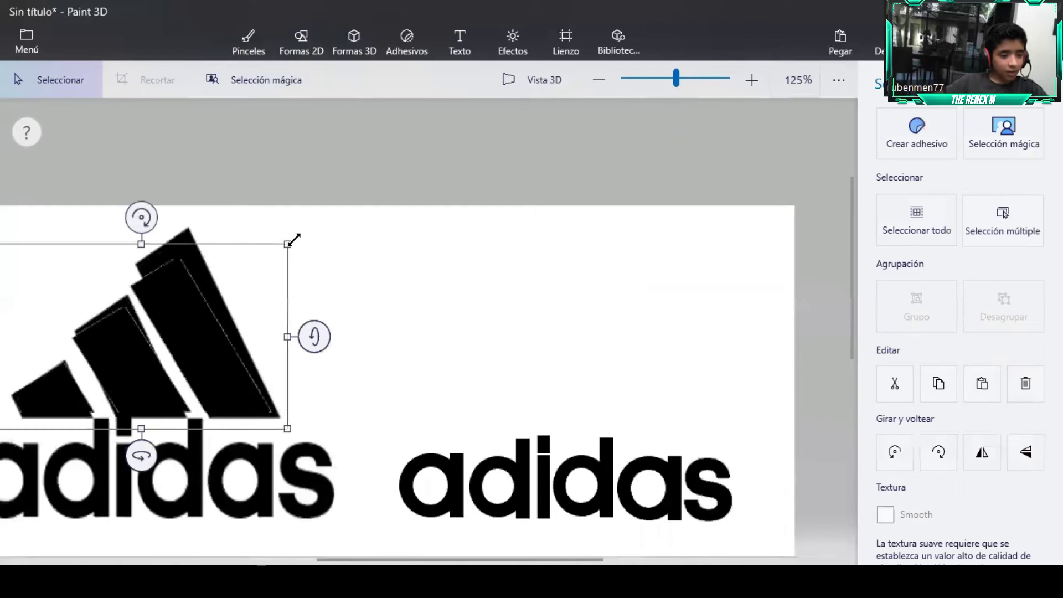
pyautogui.moveTo(294, 240); pyautogui.dragTo(306, 234)
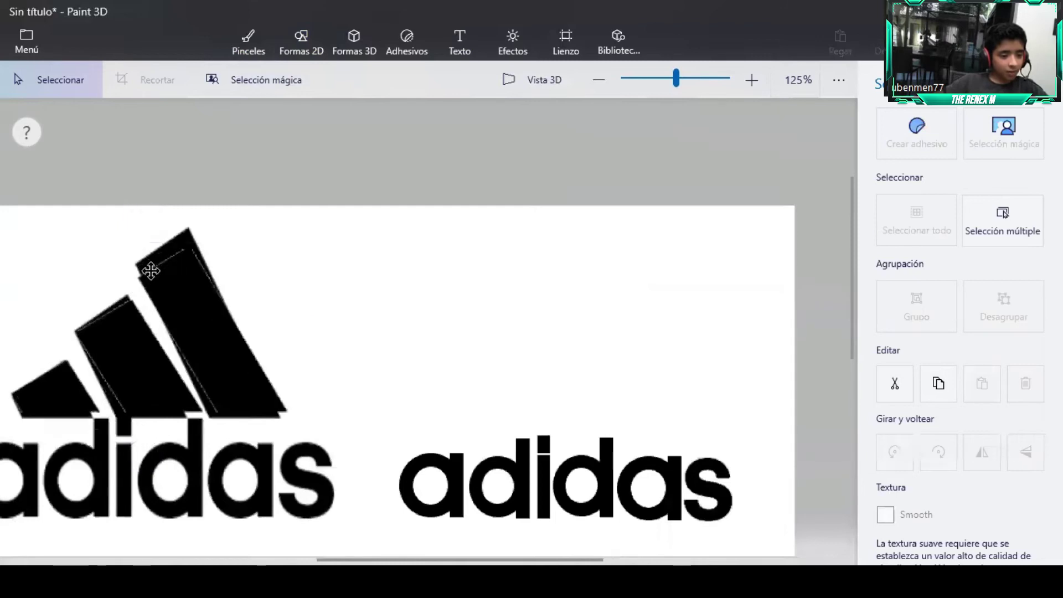
# Align the cutout's top with the reference stripes and stretch its lower edge down to their base to match the height.
pyautogui.click(143, 415)
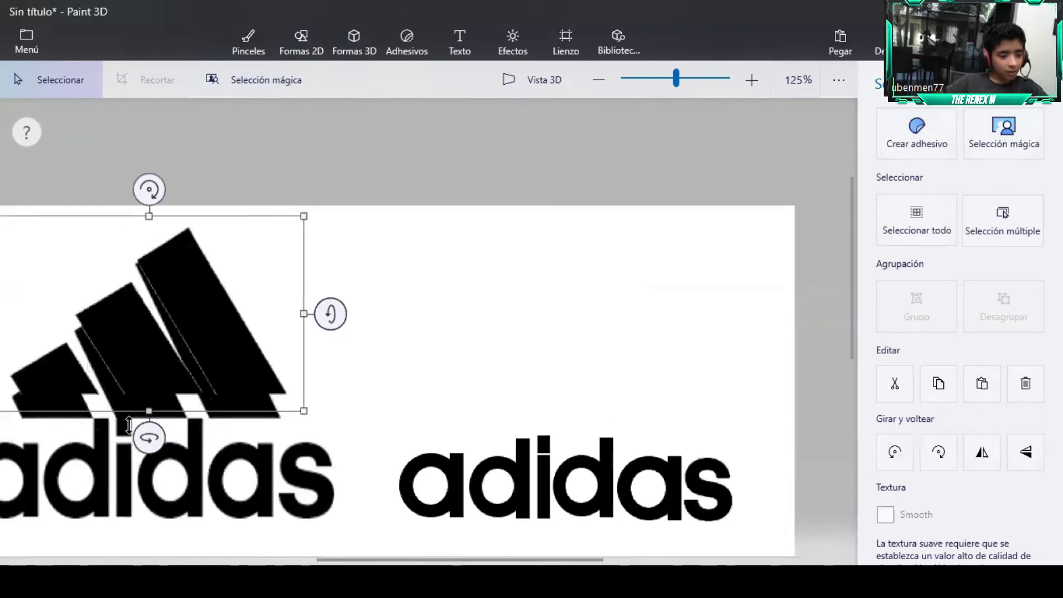
pyautogui.click(113, 438)
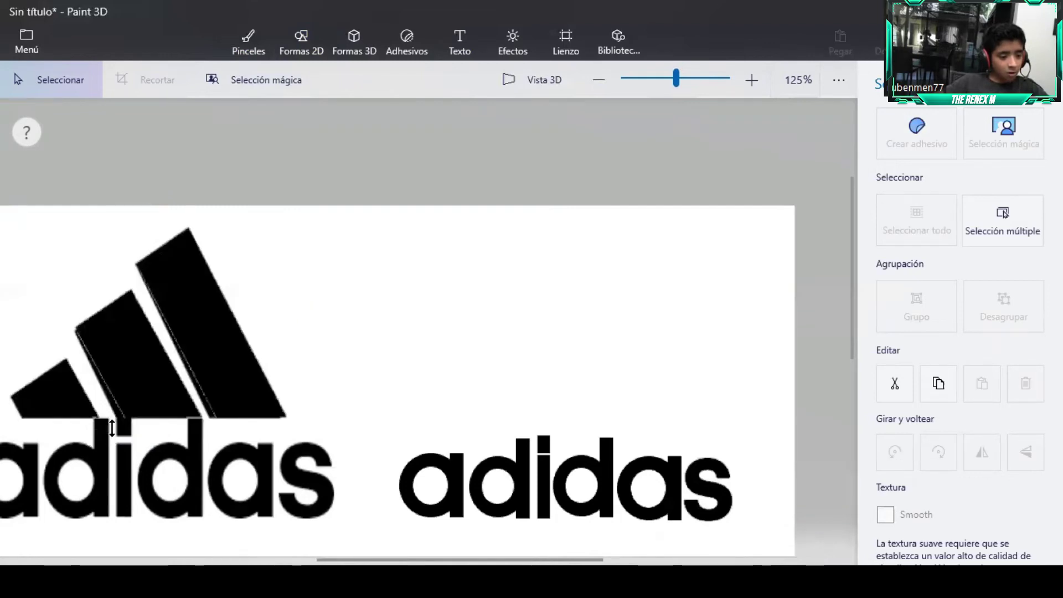
pyautogui.moveTo(112, 428); pyautogui.dragTo(106, 436)
pyautogui.moveTo(153, 347); pyautogui.dragTo(151, 349)
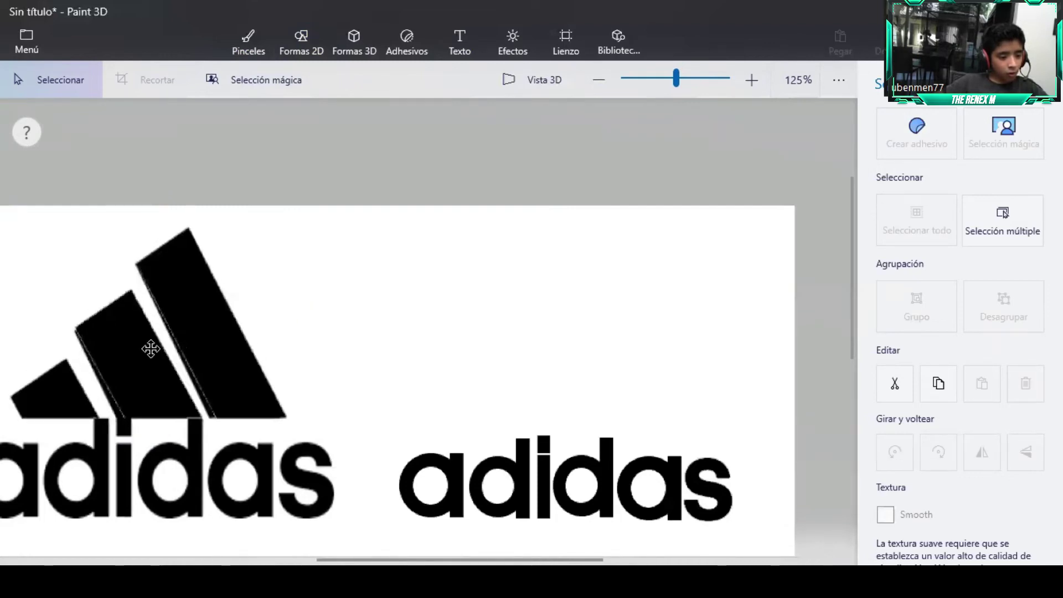